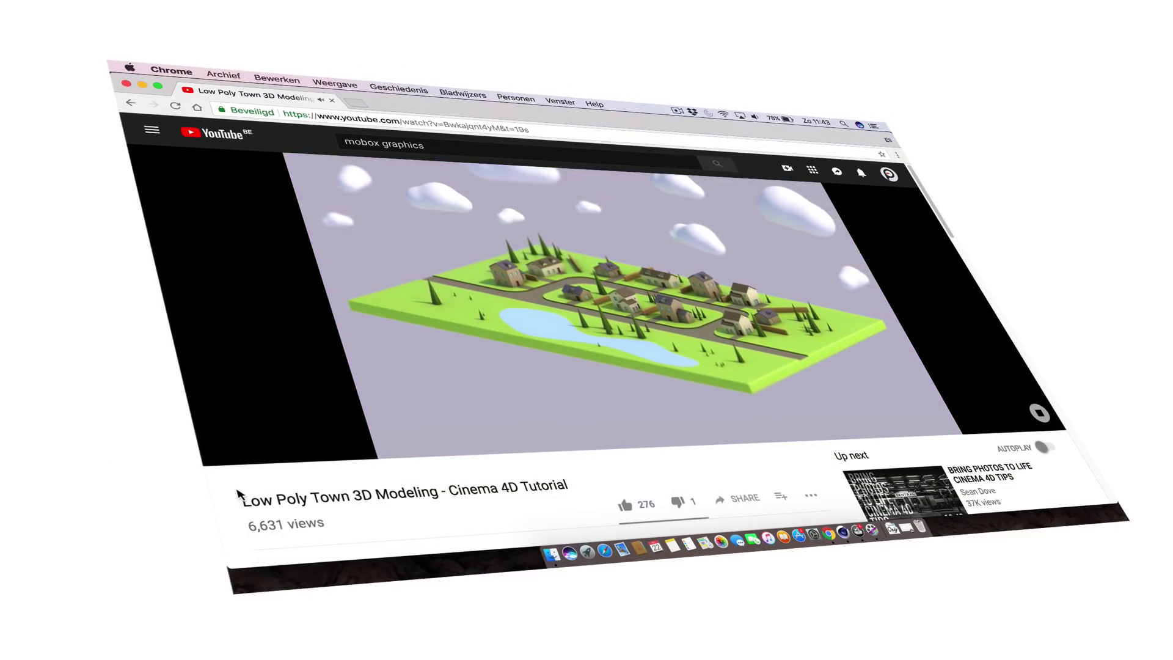
# - Scroll down through the MOBOX GRAPHICS channel's older video uploads
pyautogui.scroll(-15, 1140, 408)
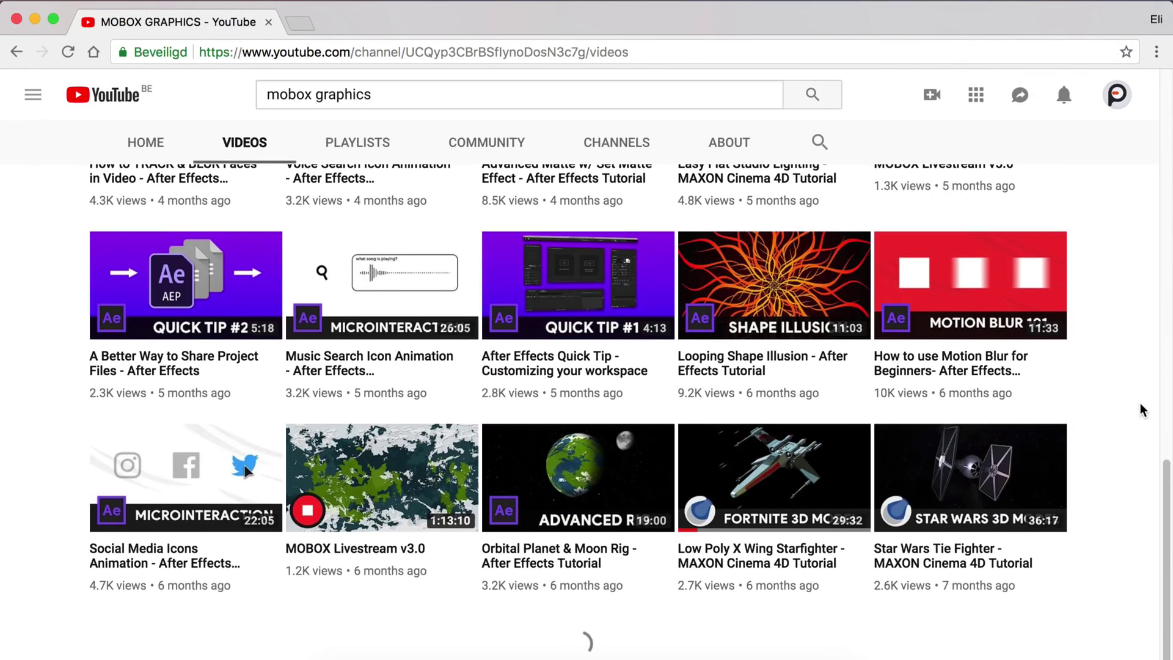
pyautogui.scroll(-15, 1139, 404)
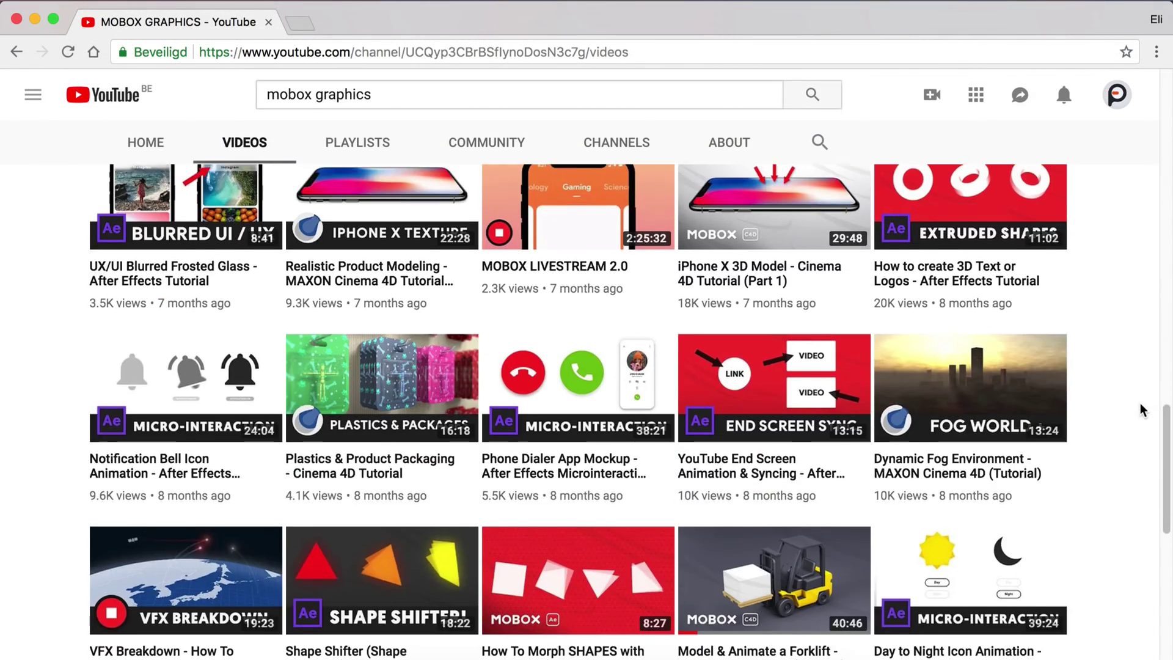
pyautogui.scroll(-2, 1140, 402)
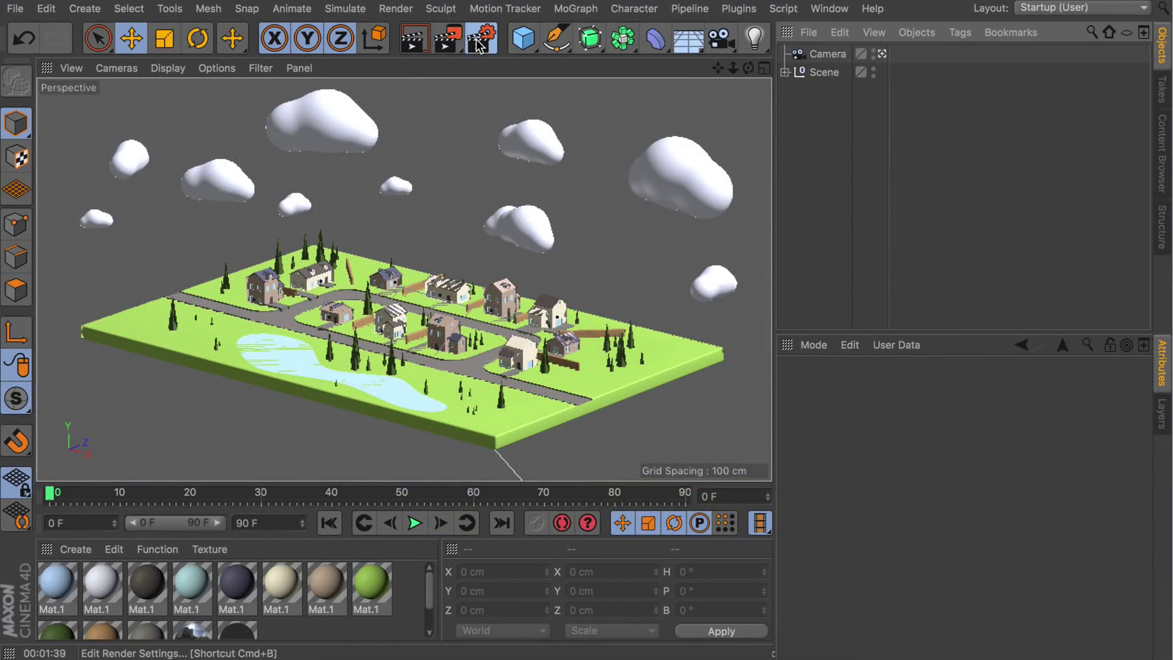
# - Switch the renderer to Physical with Depth Of Field enabled, then select the Camera
pyautogui.click(478, 38)
pyautogui.click(246, 79)
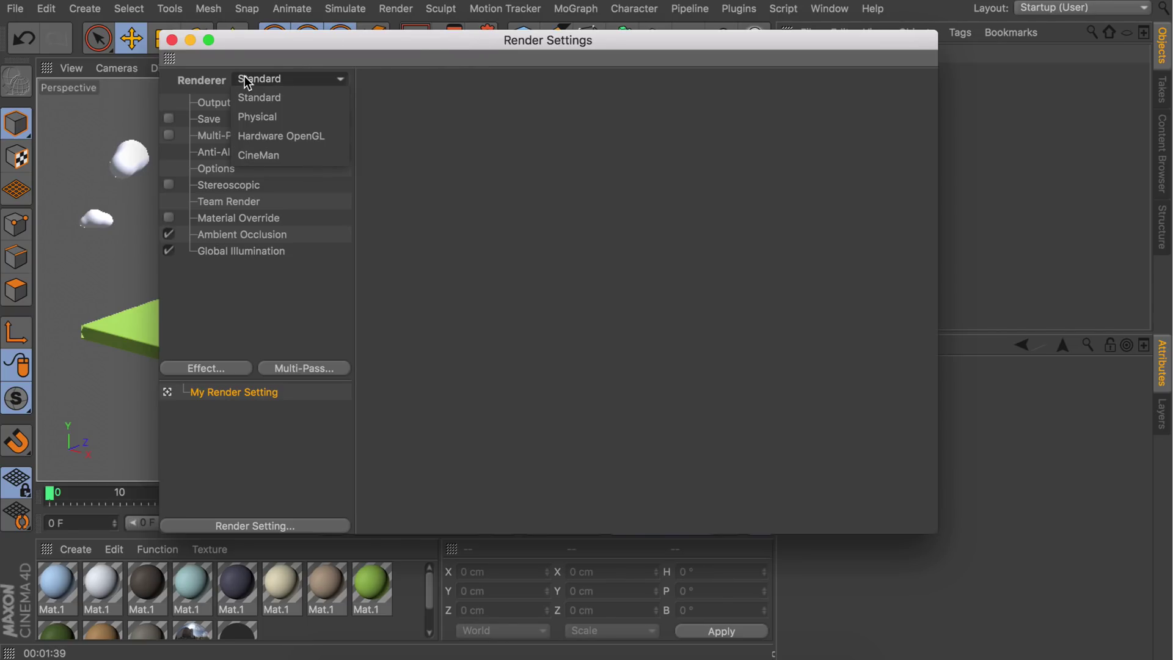
pyautogui.click(252, 117)
pyautogui.click(211, 234)
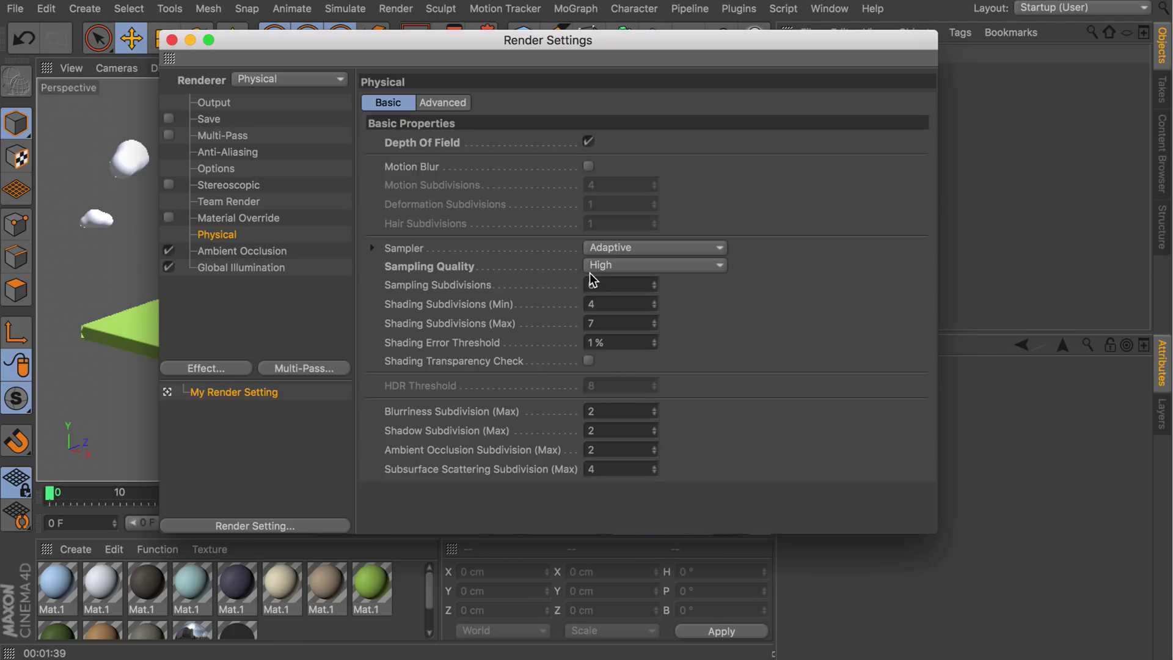
pyautogui.click(170, 42)
pyautogui.click(810, 56)
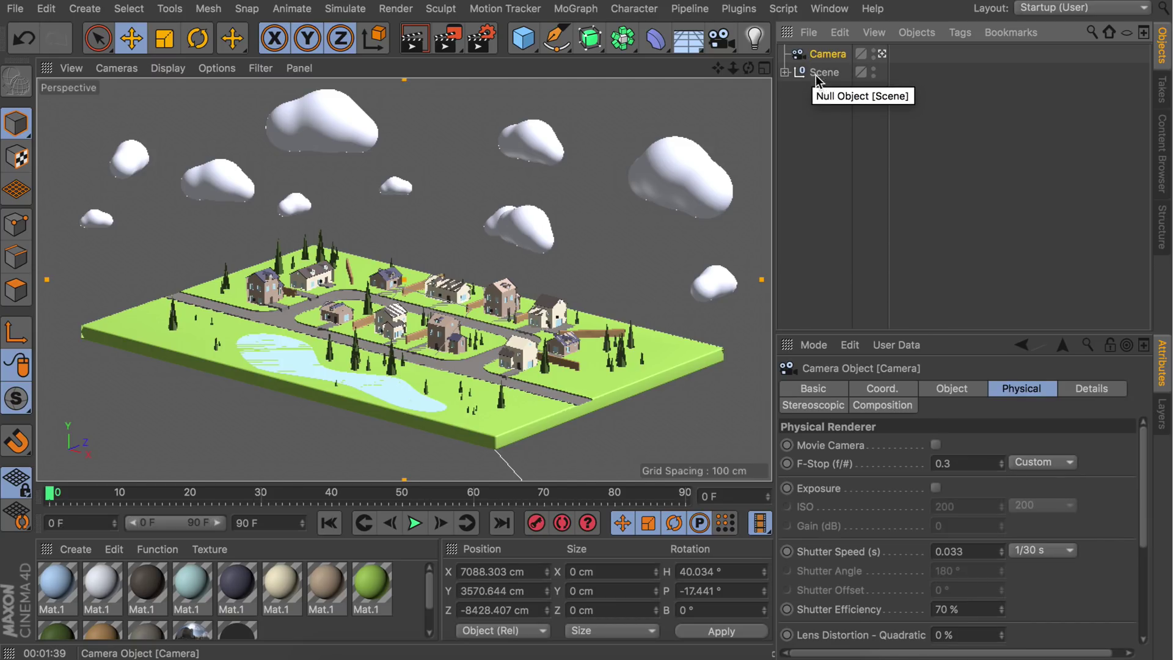
# - Set the camera's focus distance by picking a point in the town (about 11556 cm)
pyautogui.click(952, 391)
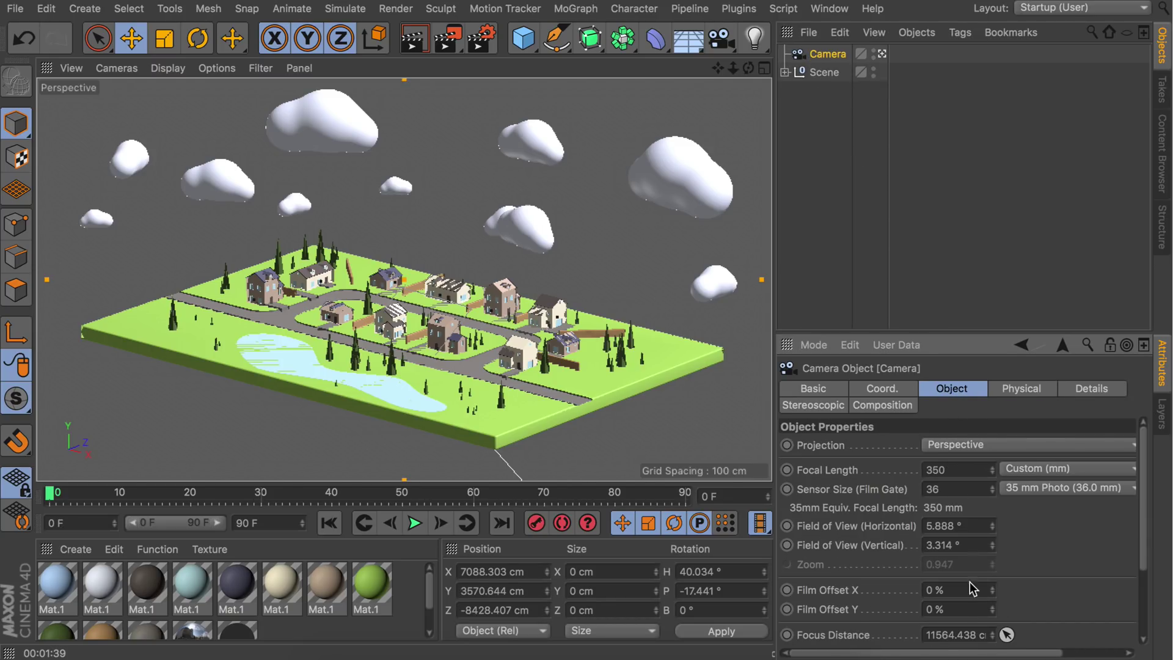
pyautogui.click(1005, 636)
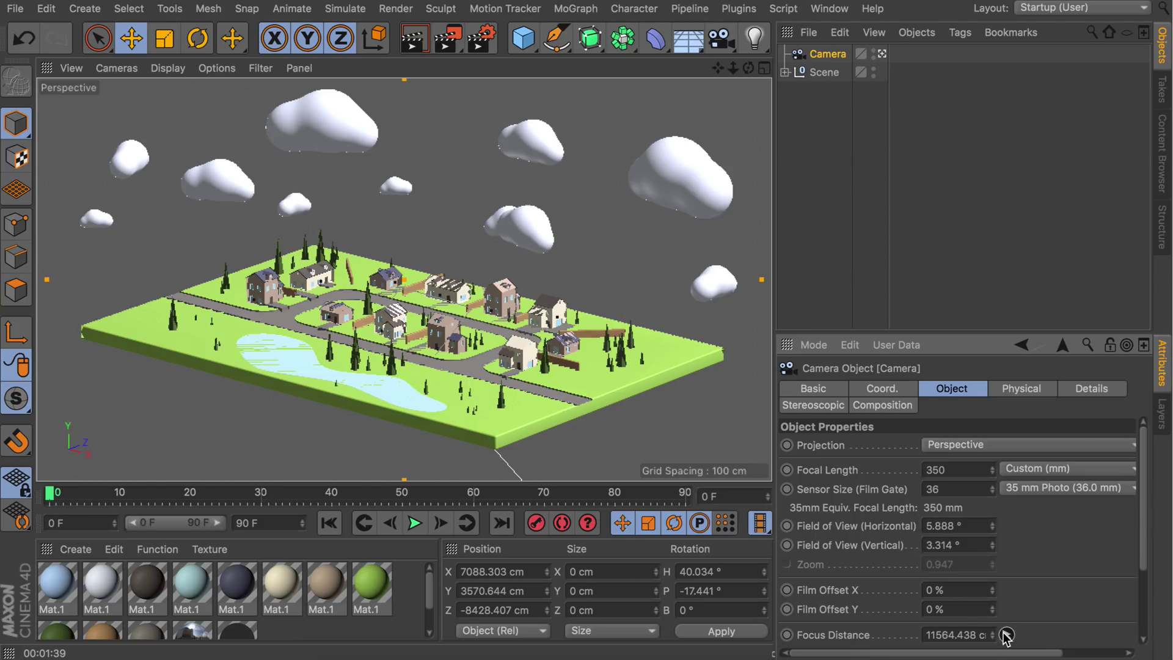
pyautogui.click(391, 320)
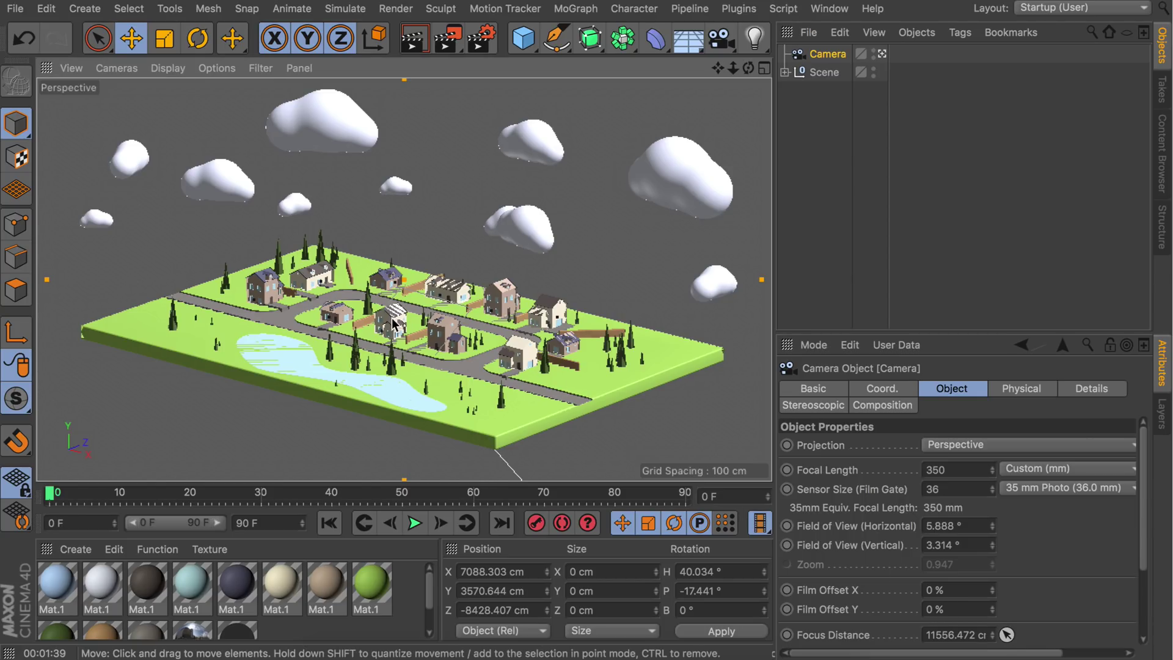
# - Set the camera's F-Stop to 0.2 and render a viewport preview
pyautogui.click(999, 391)
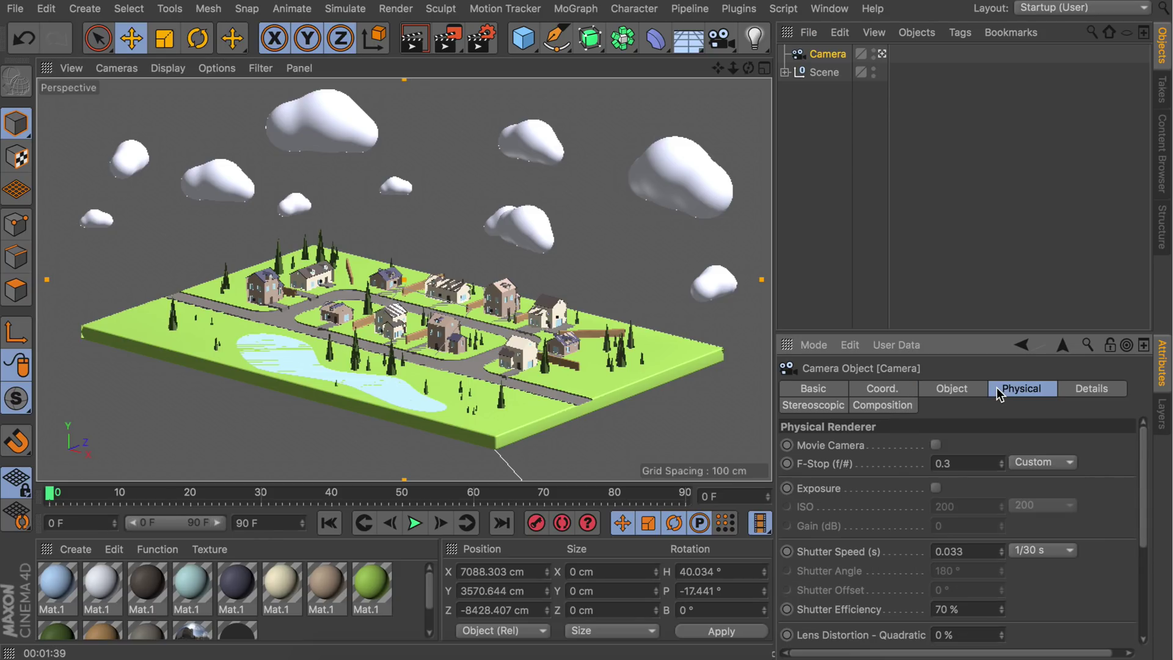
pyautogui.click(993, 466)
pyautogui.press('BackSpace')
pyautogui.write('2')
pyautogui.click(425, 41)
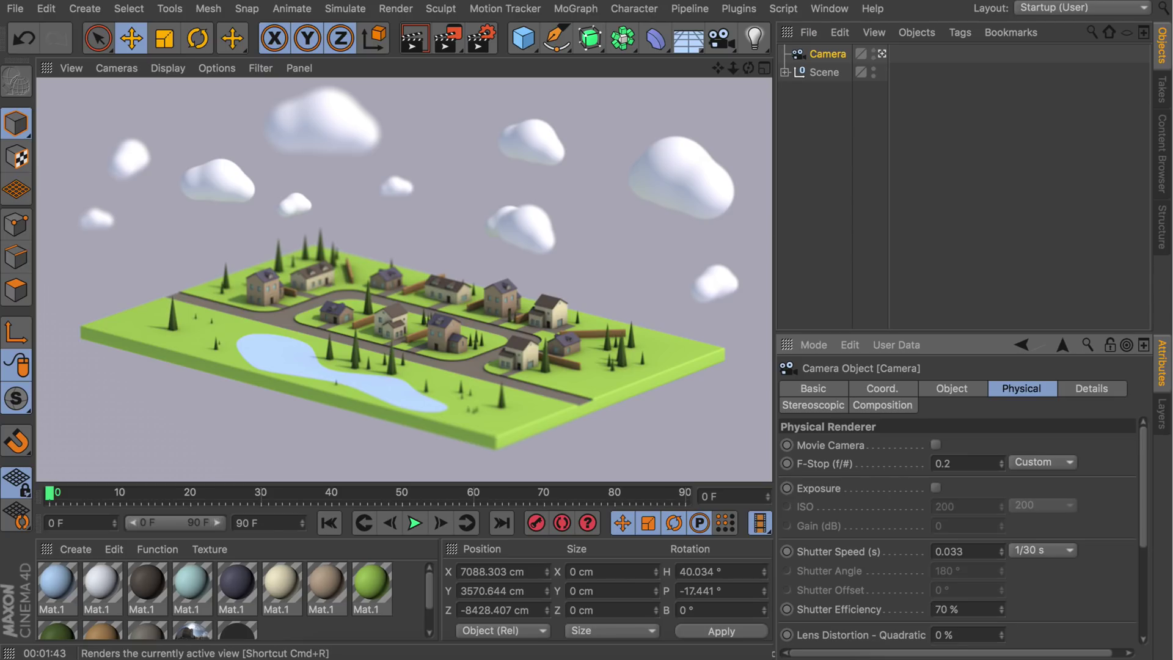
# - Switch to the Standard renderer and add a Depth multi-pass
pyautogui.click(479, 36)
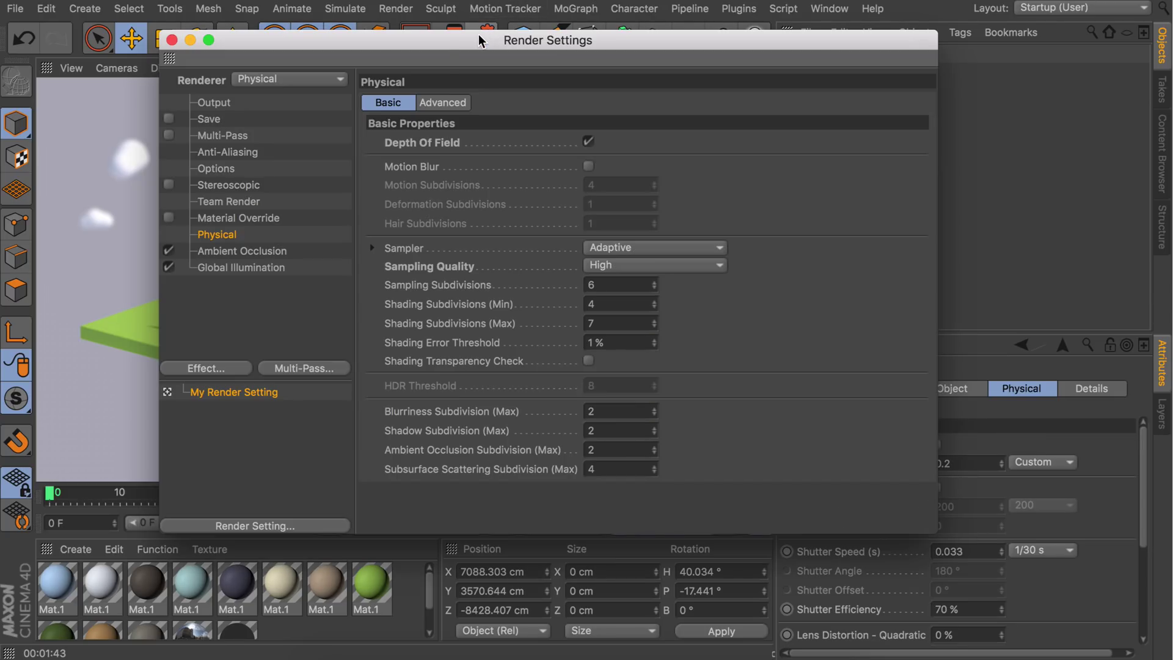
pyautogui.click(276, 74)
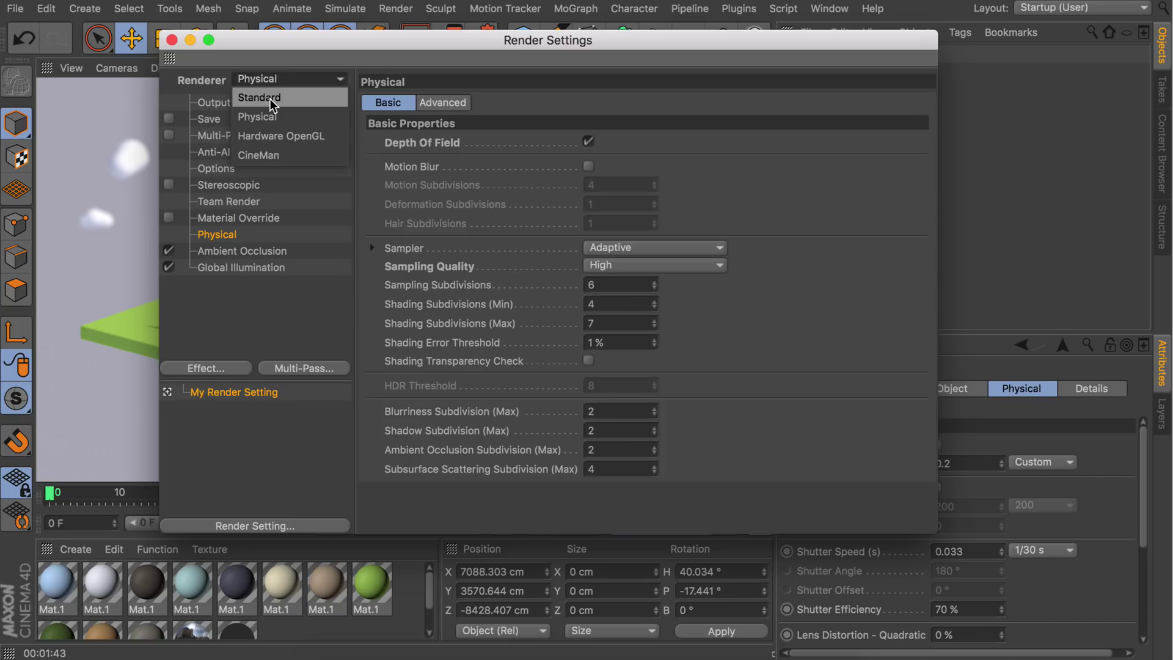
pyautogui.click(270, 99)
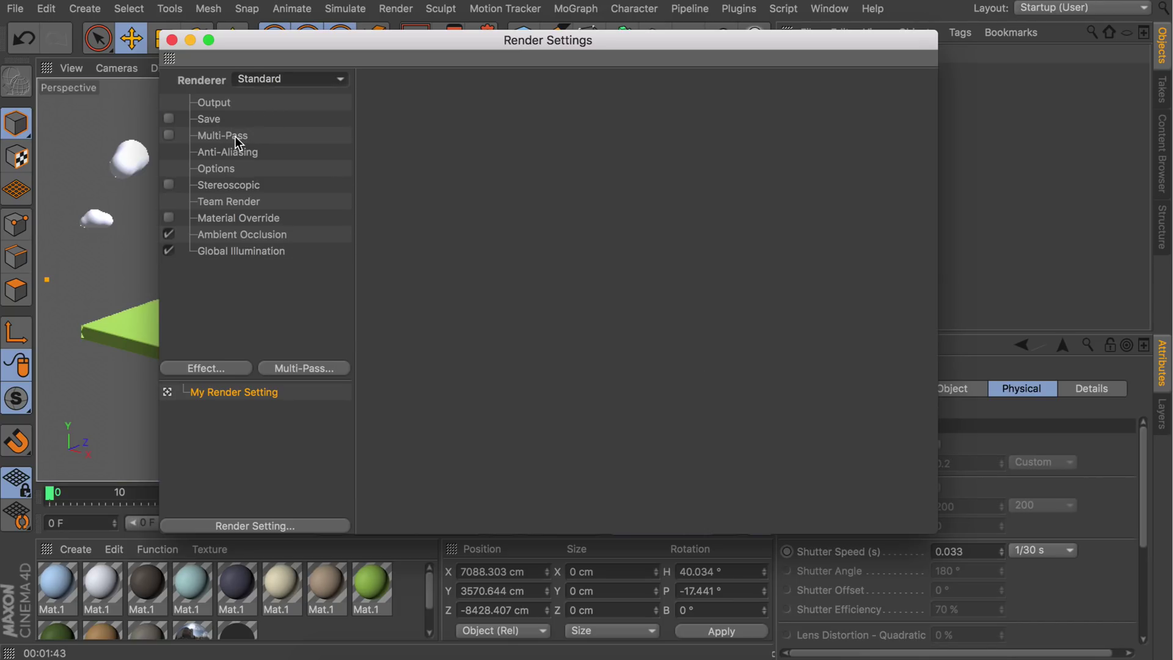
pyautogui.click(169, 135)
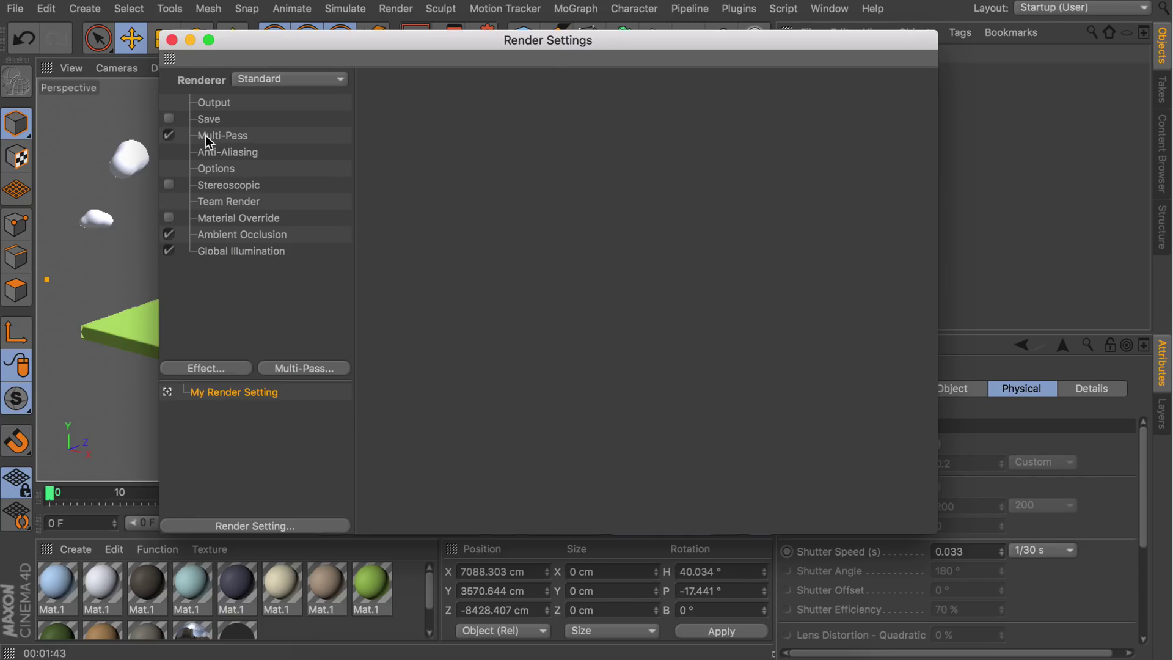
pyautogui.click(306, 367)
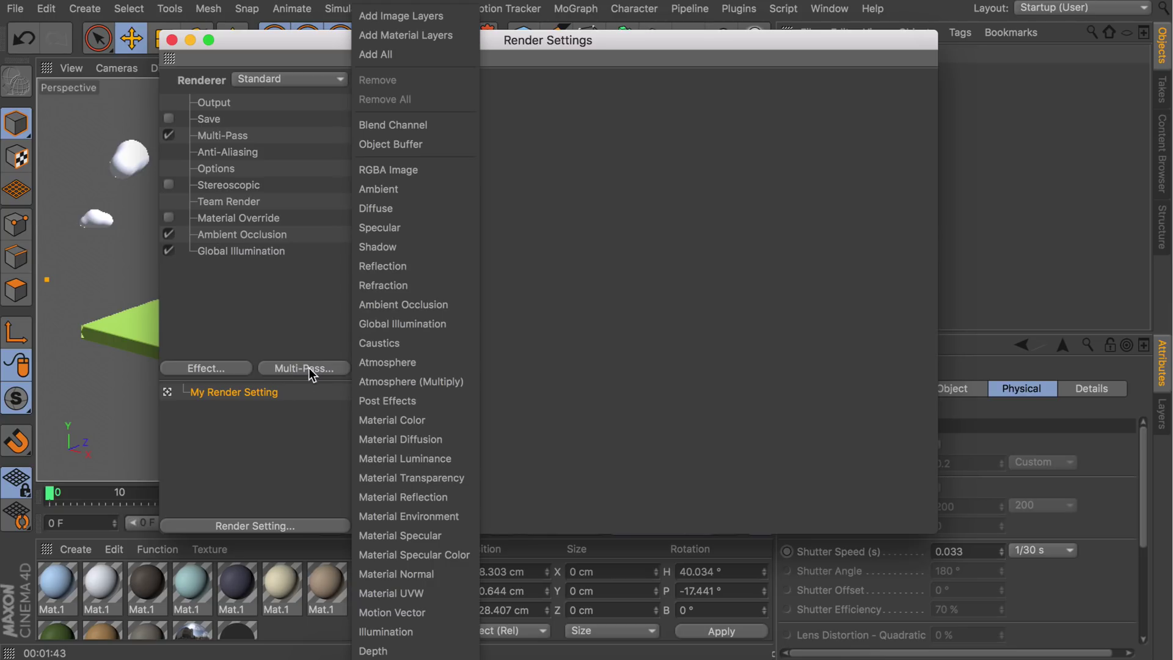
pyautogui.click(377, 651)
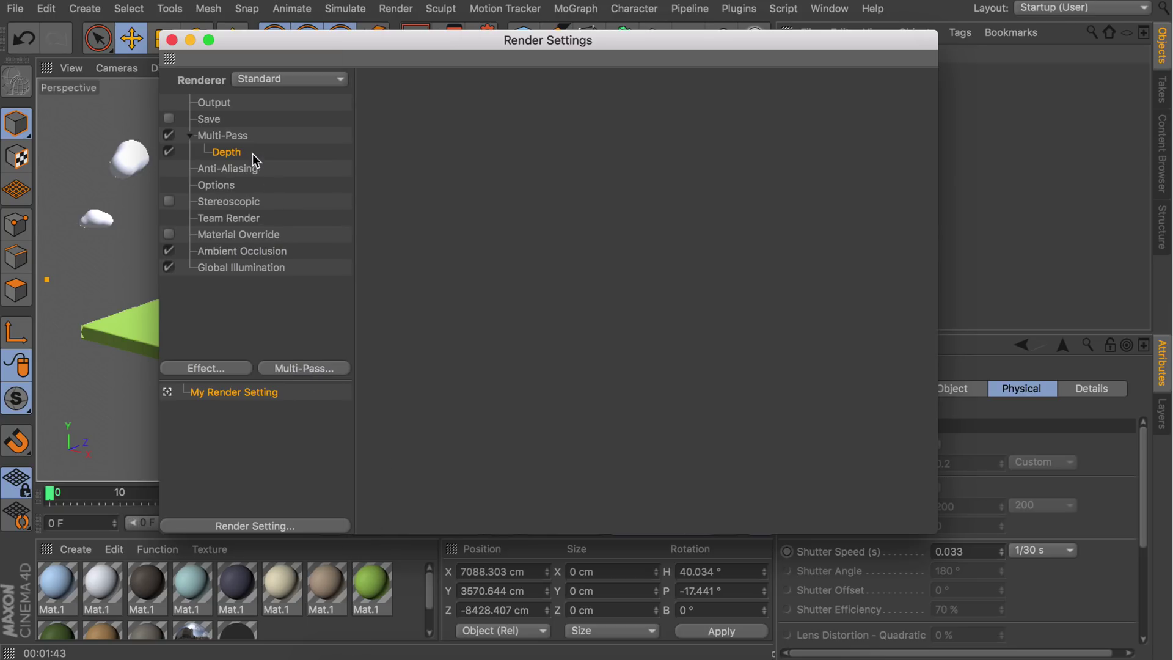
# - Enable saving, naming the regular image 'regular' and the multi-pass image 'depth'
pyautogui.click(169, 119)
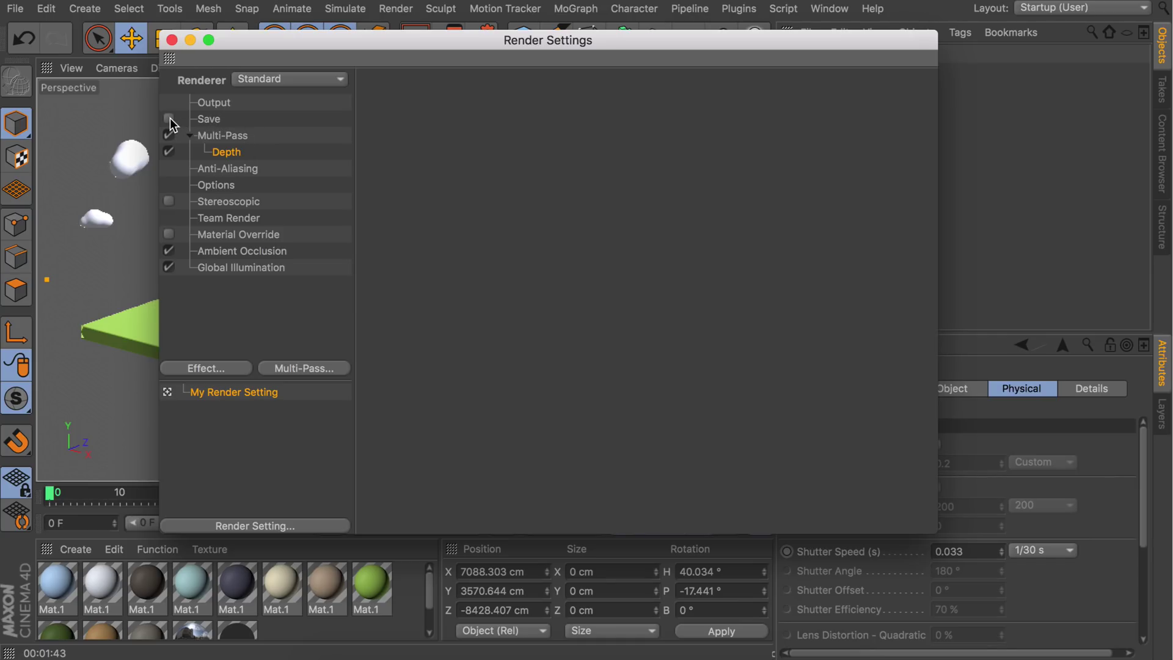
pyautogui.click(214, 119)
pyautogui.click(423, 118)
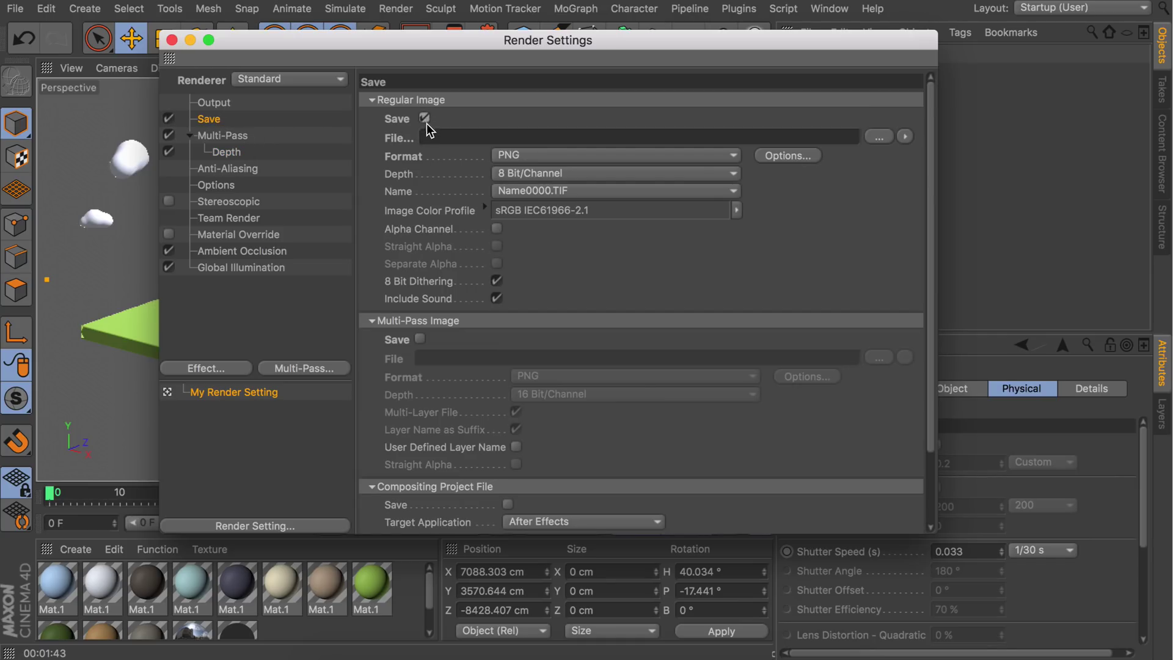
pyautogui.click(419, 338)
pyautogui.click(448, 135)
pyautogui.write('regular')
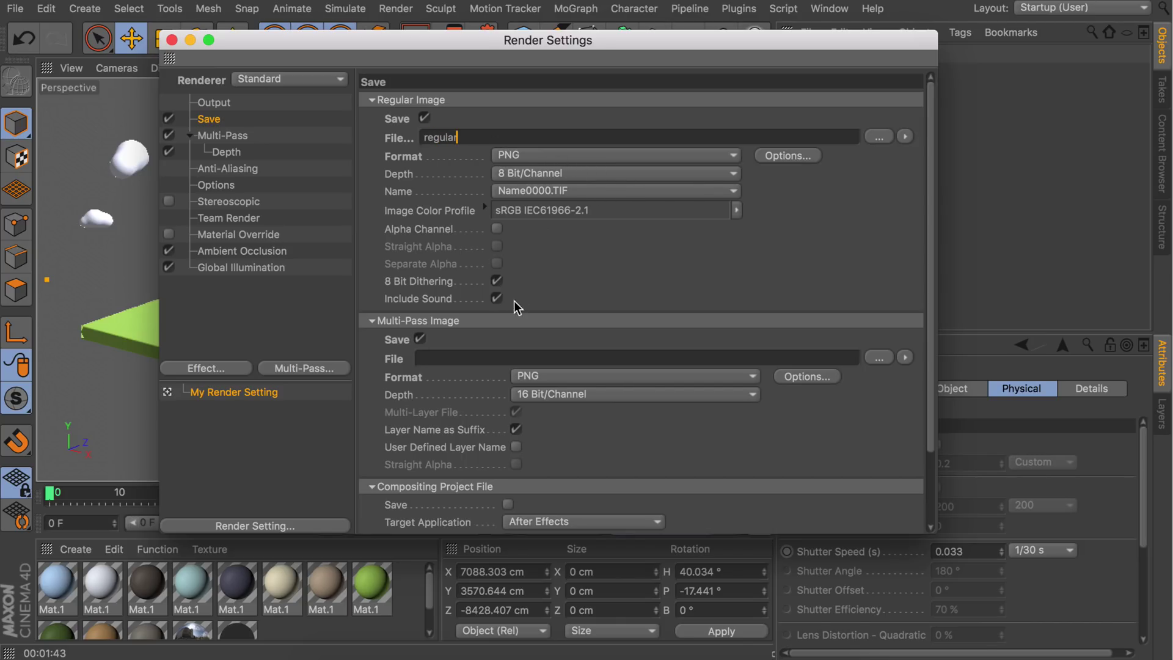
pyautogui.click(517, 360)
pyautogui.write('depth')
# - Leave the camera view and zoom out to show its view cone over the town
pyautogui.click(172, 40)
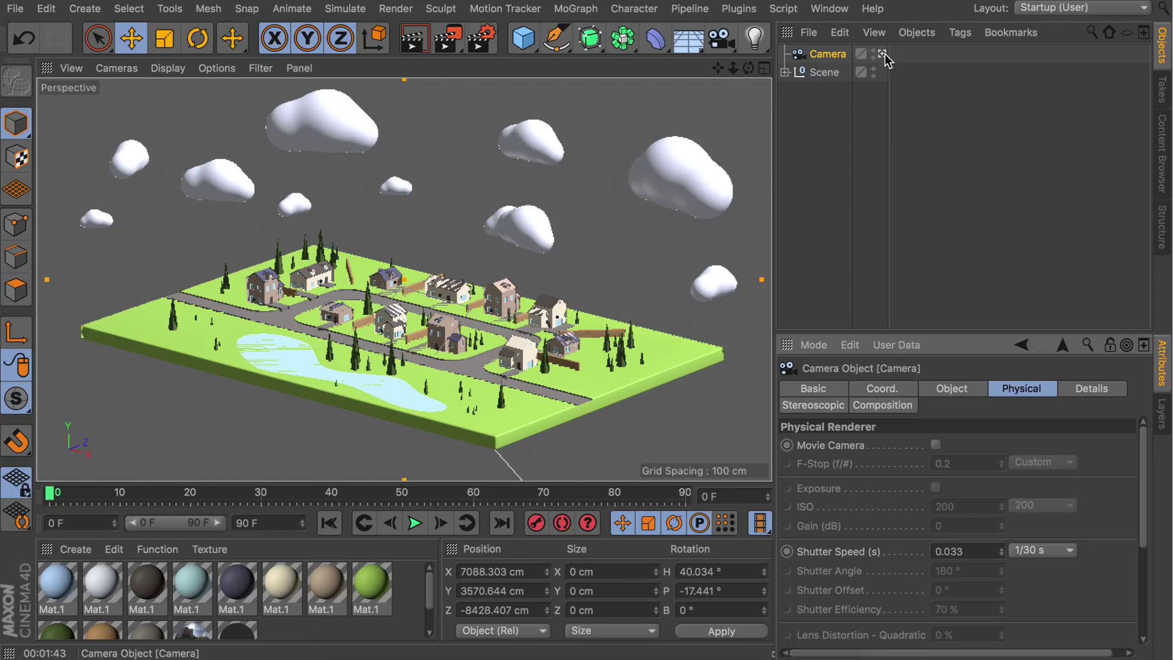
pyautogui.click(883, 54)
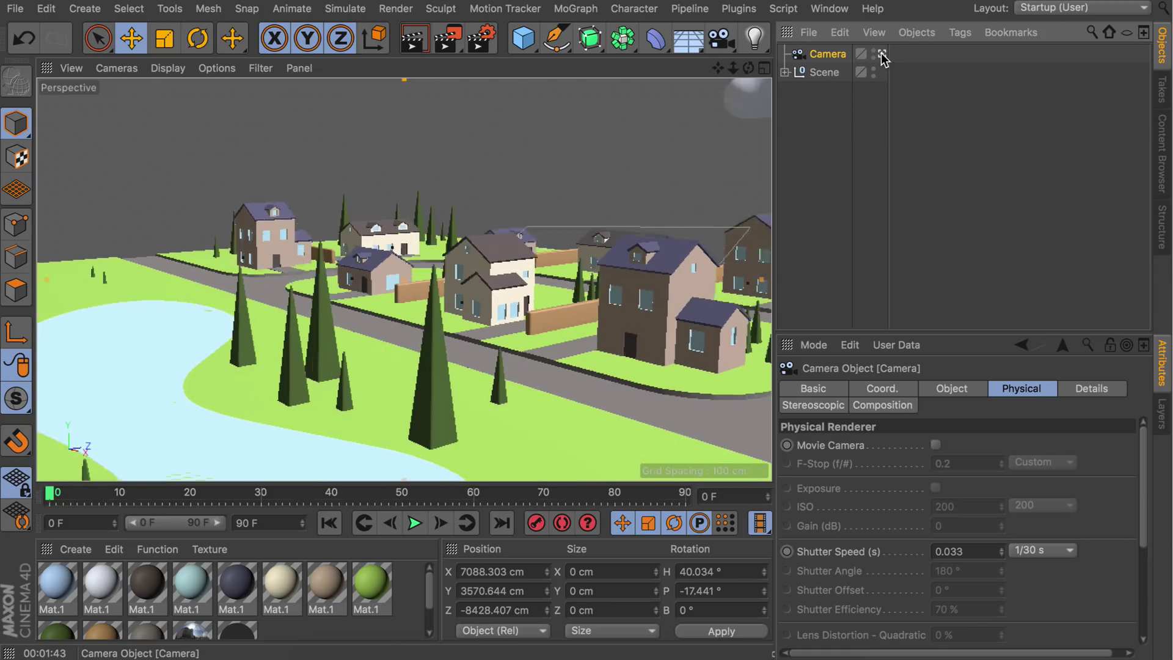
pyautogui.scroll(-10, 380, 262)
pyautogui.keyDown('alt'); pyautogui.moveTo(505, 333); pyautogui.dragTo(282, 232); pyautogui.keyUp('alt')
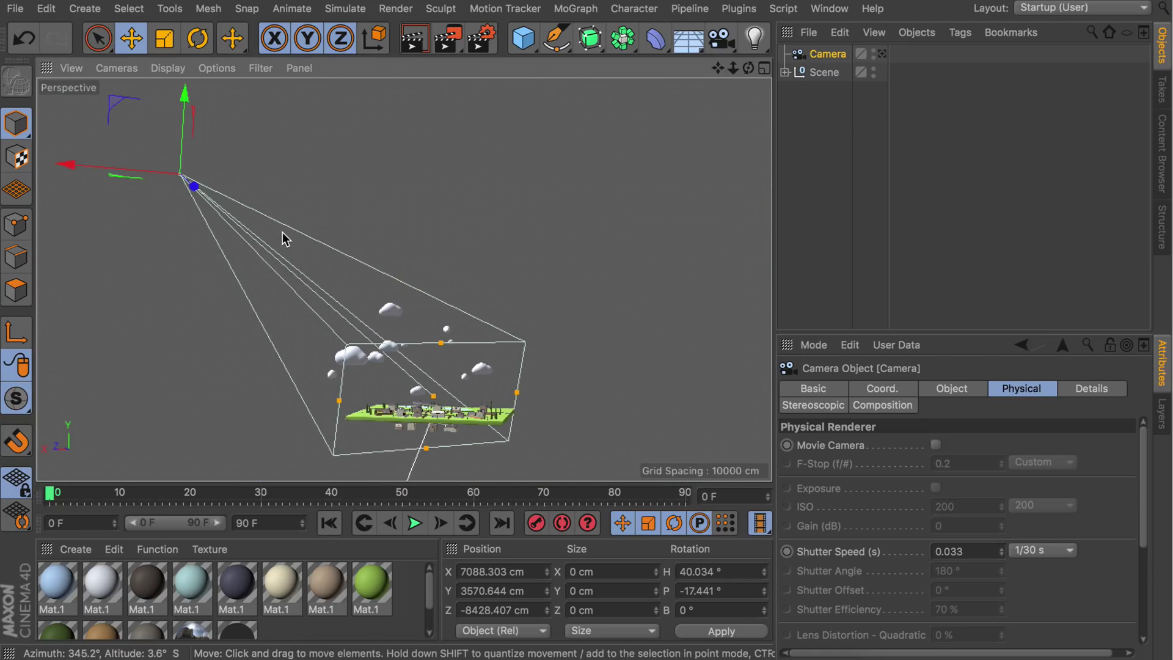
pyautogui.click(260, 68)
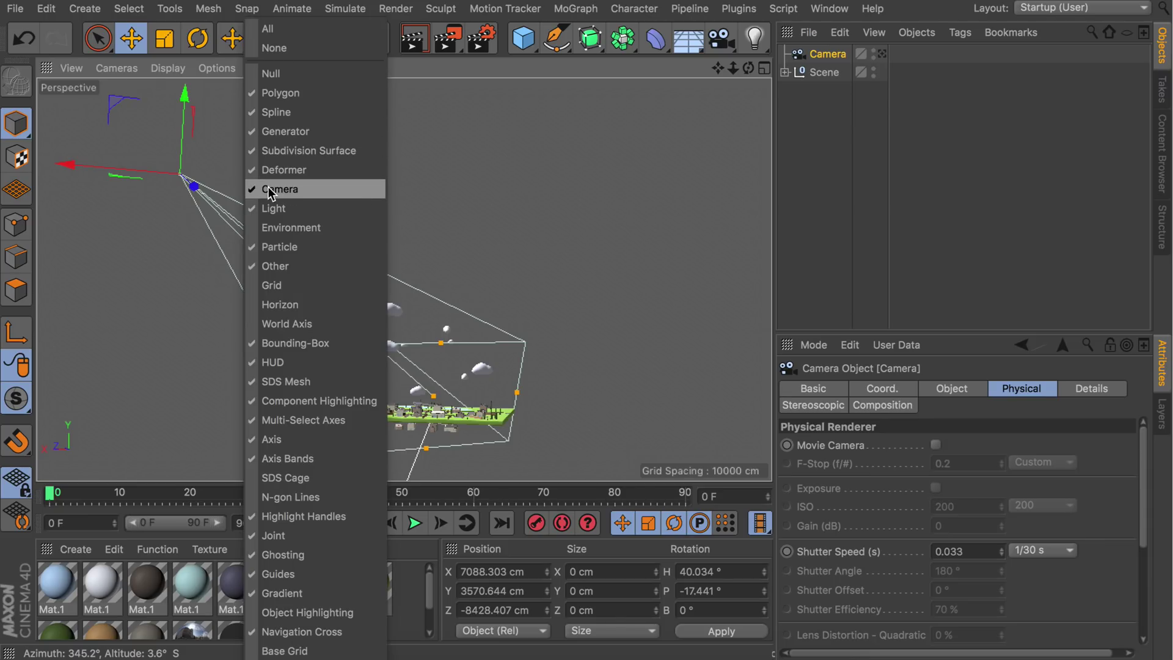
pyautogui.click(481, 178)
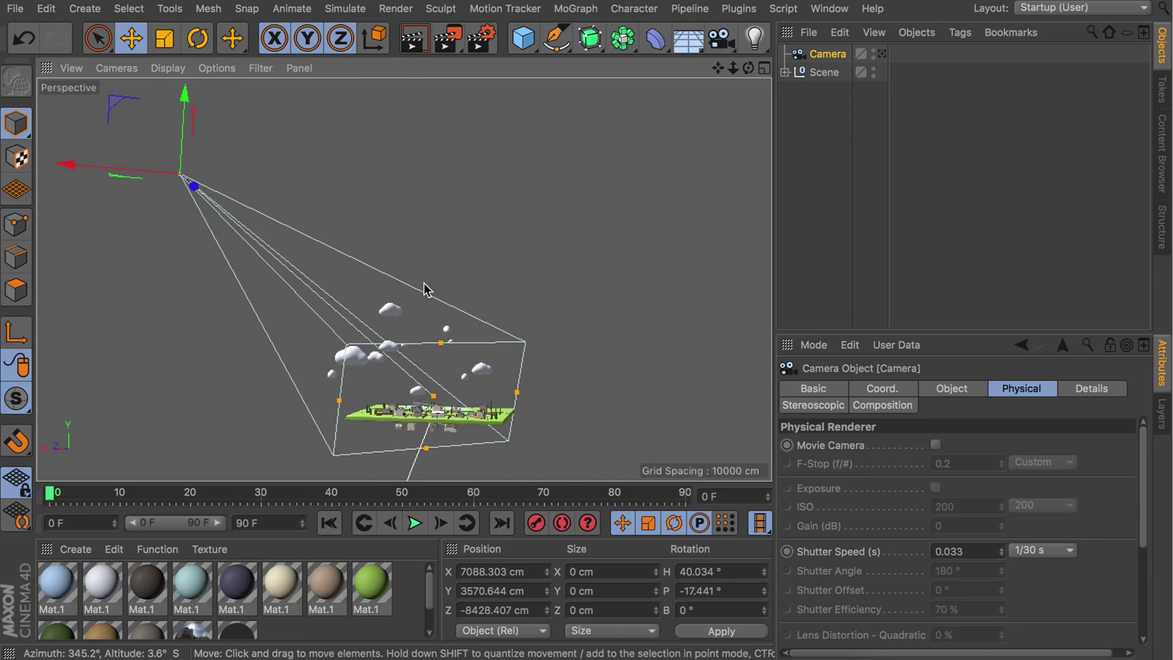
pyautogui.keyDown('alt'); pyautogui.moveTo(427, 290); pyautogui.dragTo(391, 268); pyautogui.keyUp('alt')
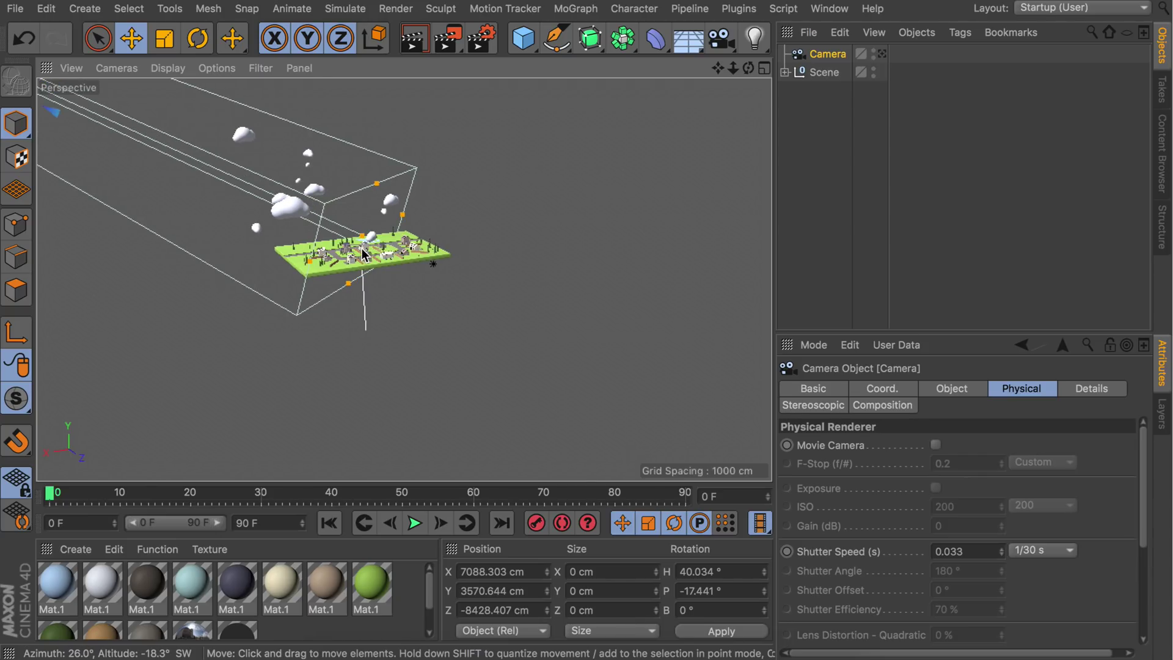
pyautogui.scroll(5, 362, 252)
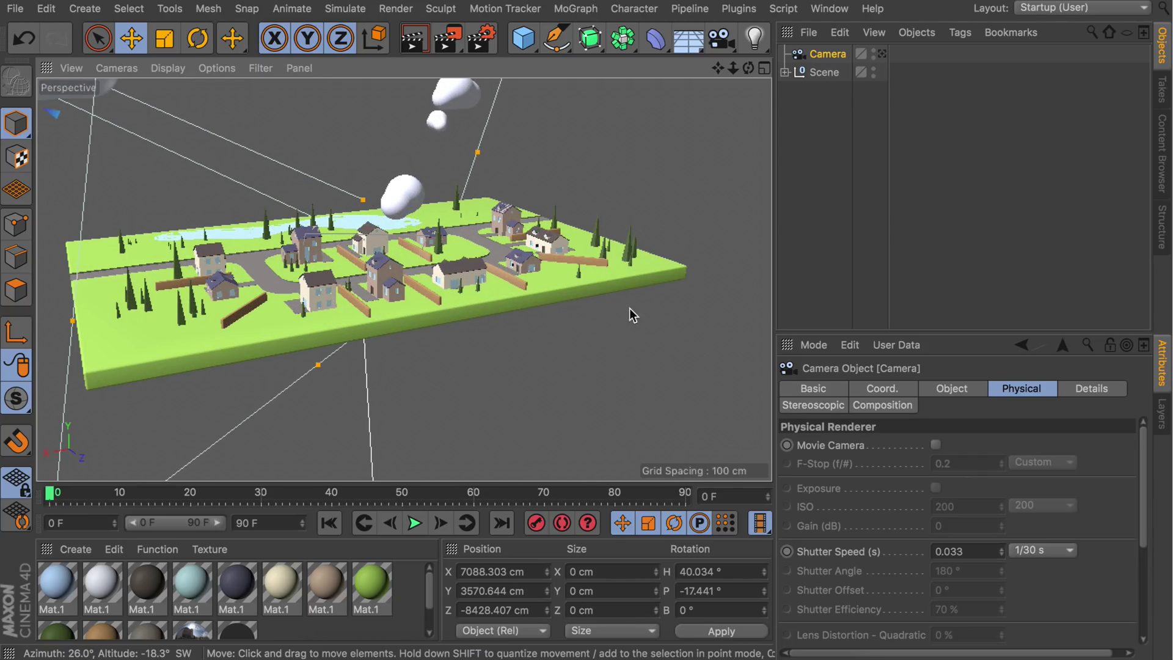
# - Enable DOF Map front and rear blur and drag the rear blur end to about 534 cm
pyautogui.click(1086, 387)
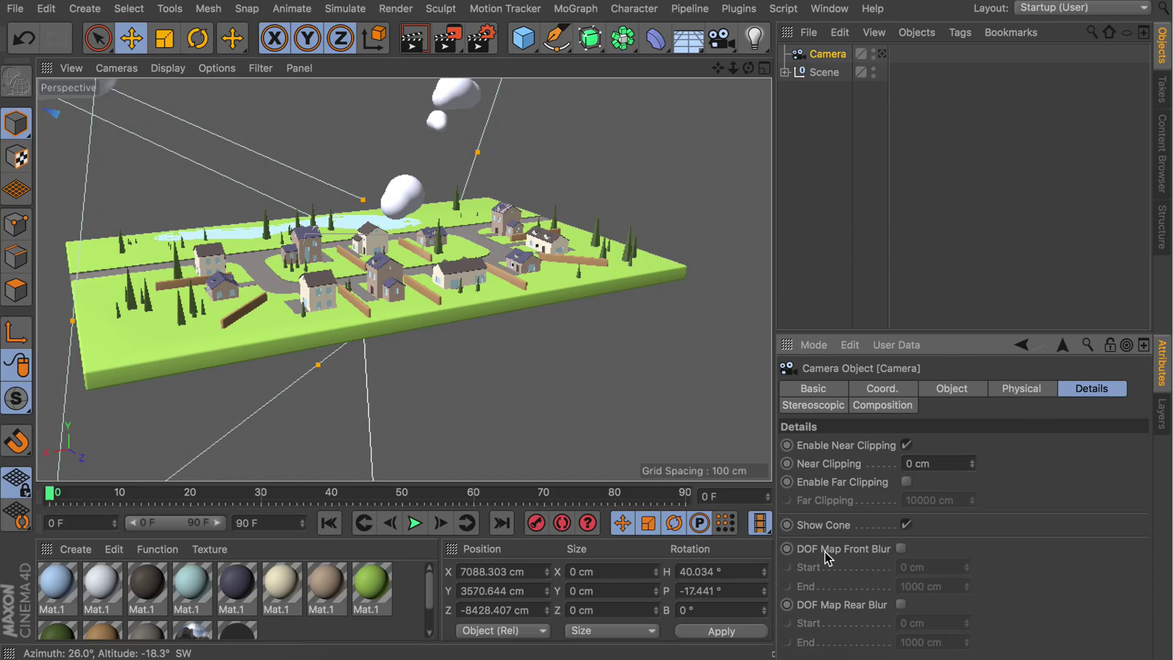
pyautogui.click(900, 548)
pyautogui.click(901, 604)
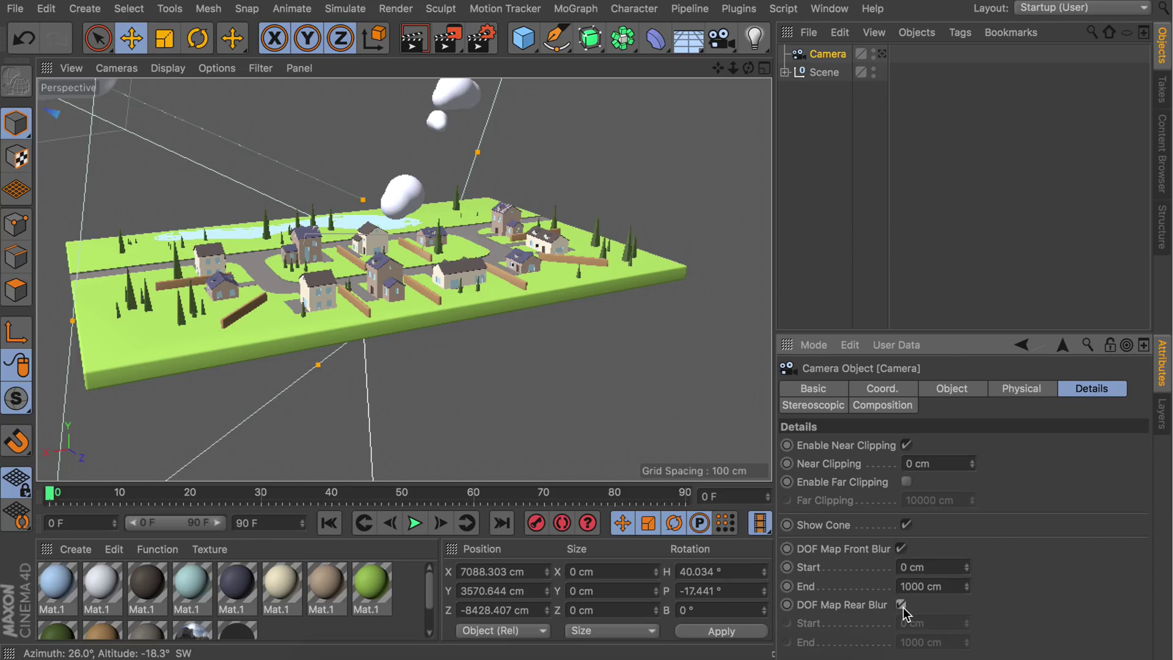
pyautogui.keyDown('alt'); pyautogui.moveTo(505, 196); pyautogui.dragTo(459, 435, button='right'); pyautogui.keyUp('alt')
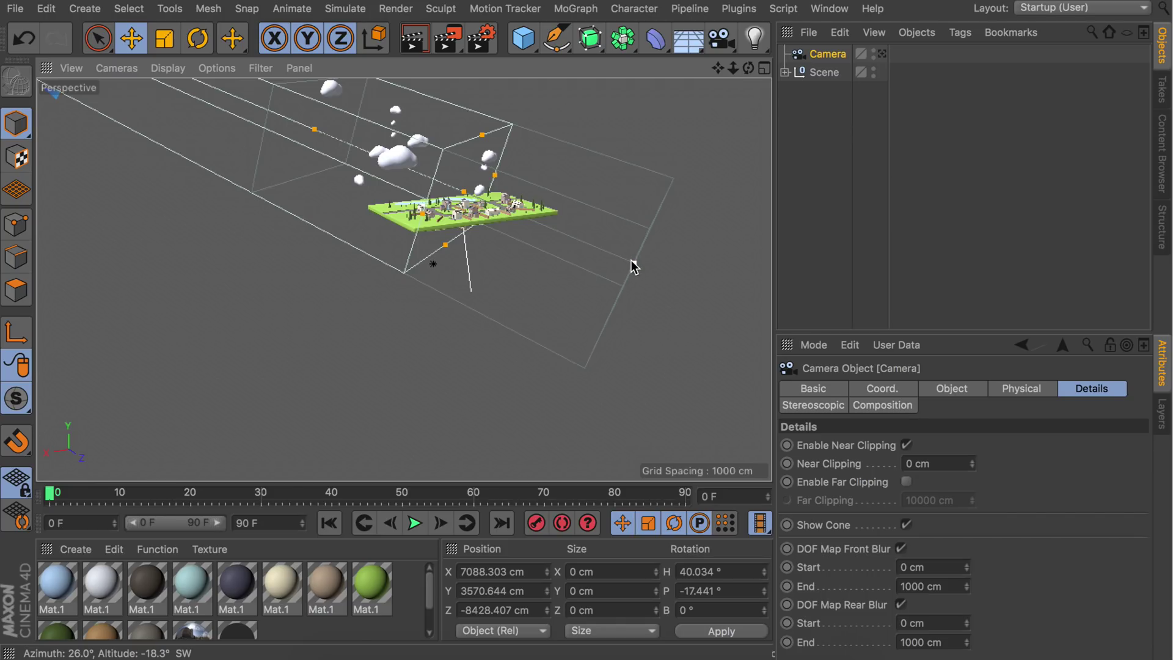
pyautogui.moveTo(631, 259); pyautogui.dragTo(550, 229)
# - Drag the front blur end in to 484.807 cm on the camera cone
pyautogui.scroll(10, 555, 204)
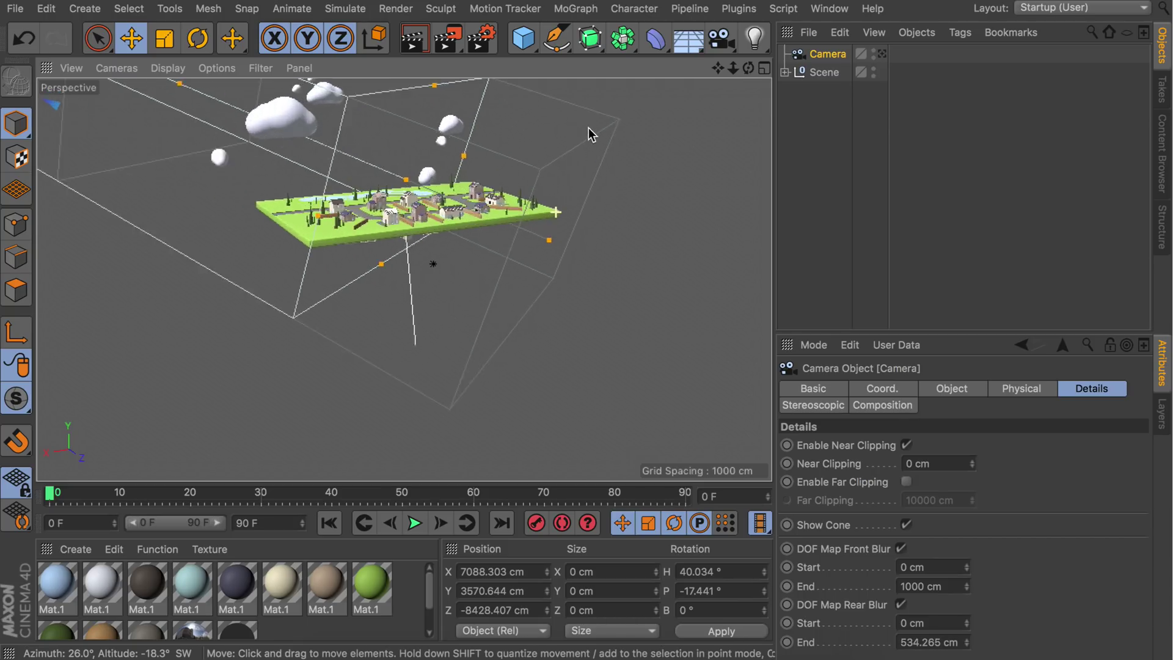
pyautogui.keyDown('alt'); pyautogui.moveTo(594, 174); pyautogui.dragTo(589, 173); pyautogui.keyUp('alt')
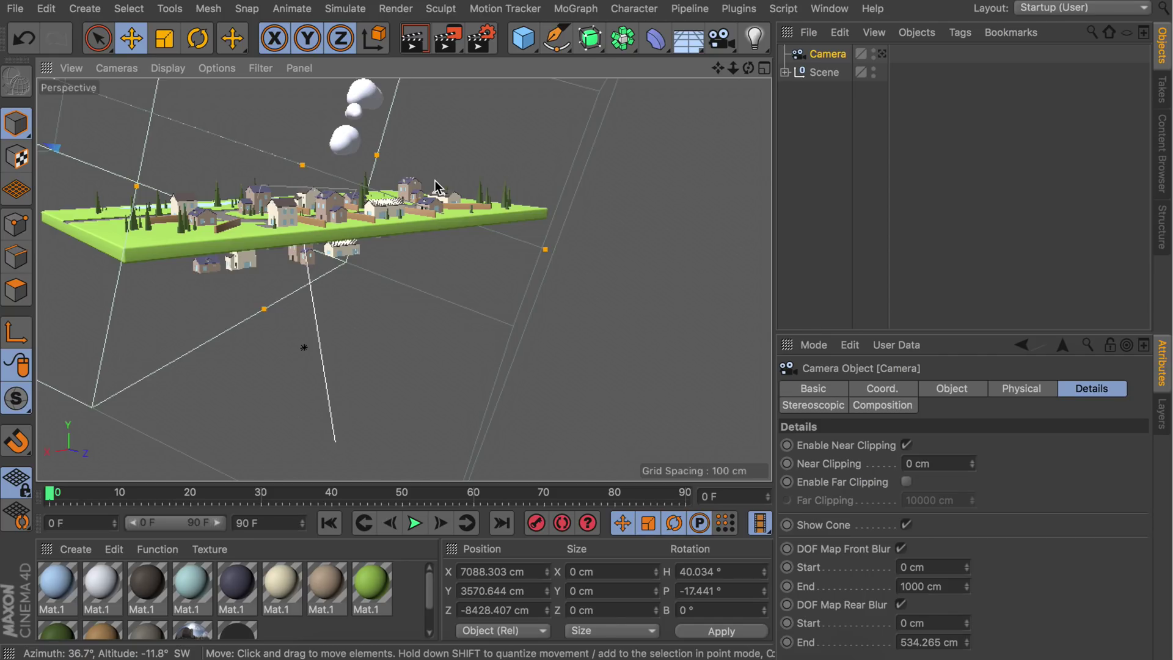
pyautogui.scroll(-3, 385, 287)
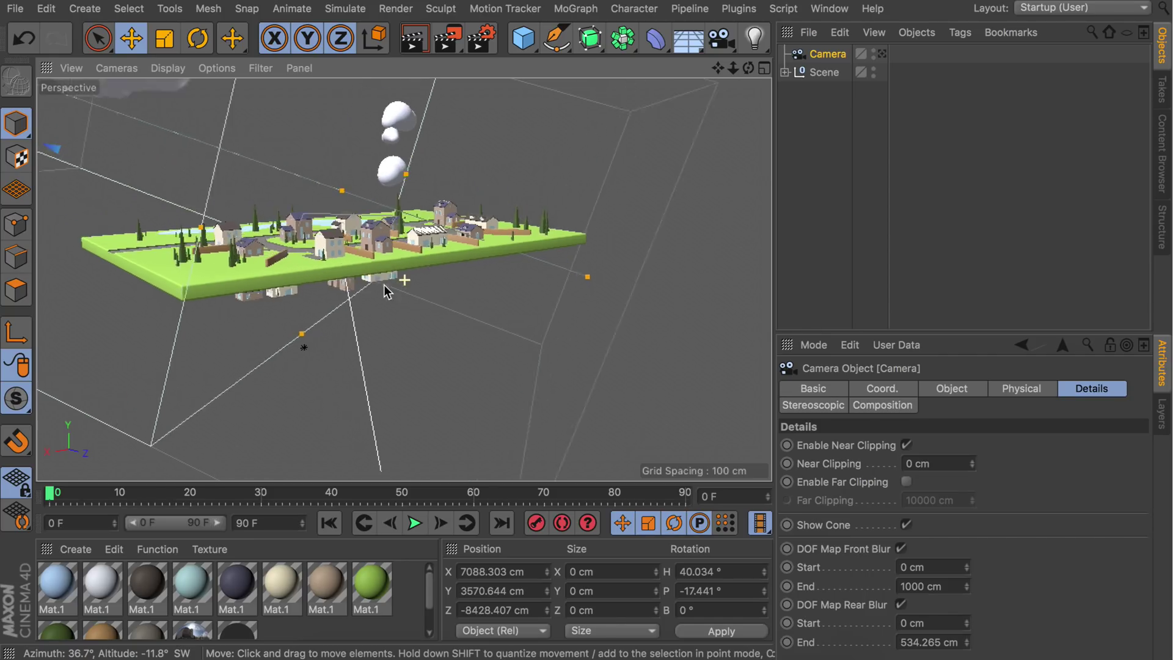
pyautogui.scroll(6, 296, 223)
pyautogui.scroll(2, 414, 269)
pyautogui.moveTo(235, 167); pyautogui.dragTo(538, 230)
pyautogui.scroll(-4, 538, 230)
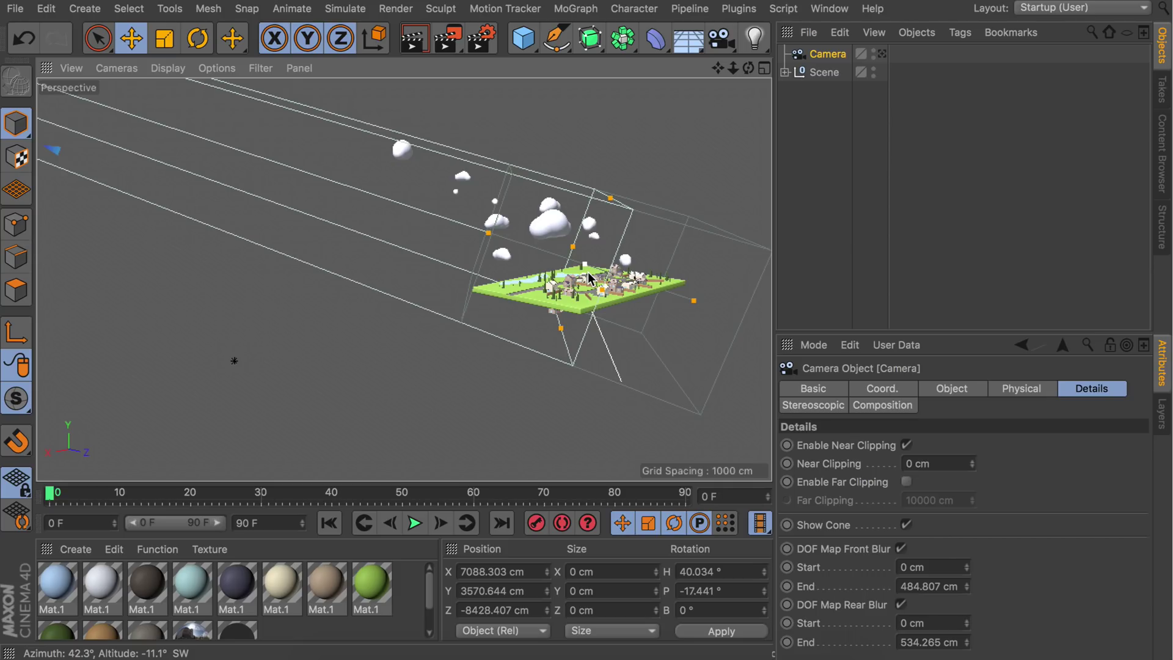
pyautogui.keyDown('alt'); pyautogui.moveTo(589, 278); pyautogui.dragTo(544, 296, button='middle'); pyautogui.keyUp('alt')
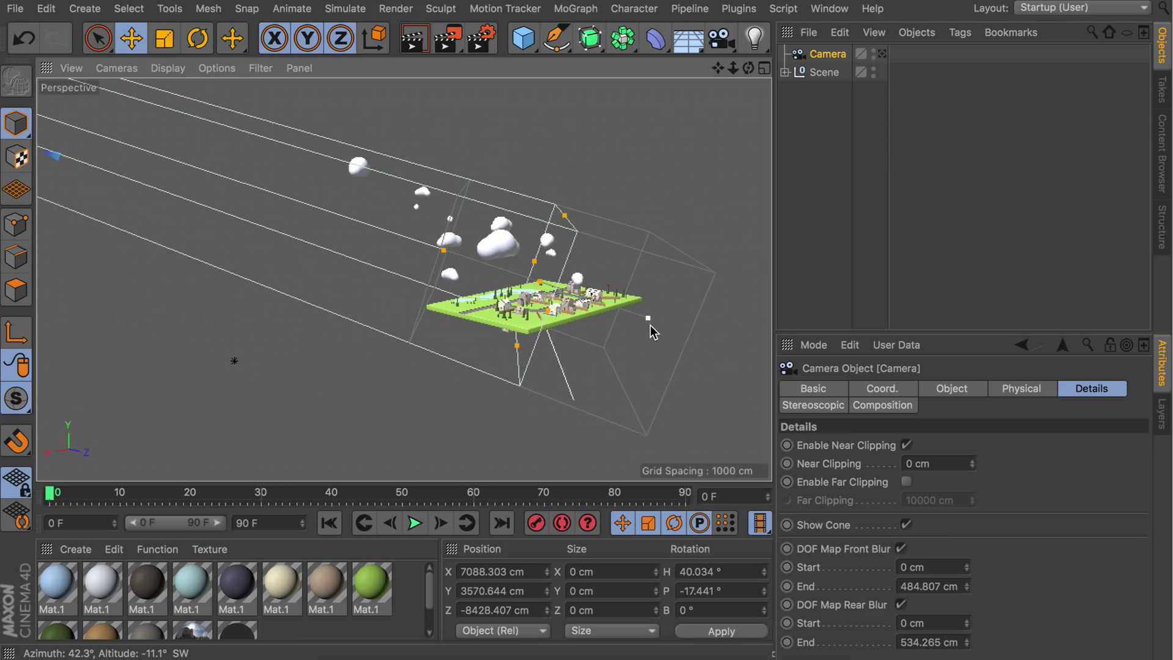
# - Add a second camera, Camera.1, and enable its front and rear DOF map blur
pyautogui.click(722, 38)
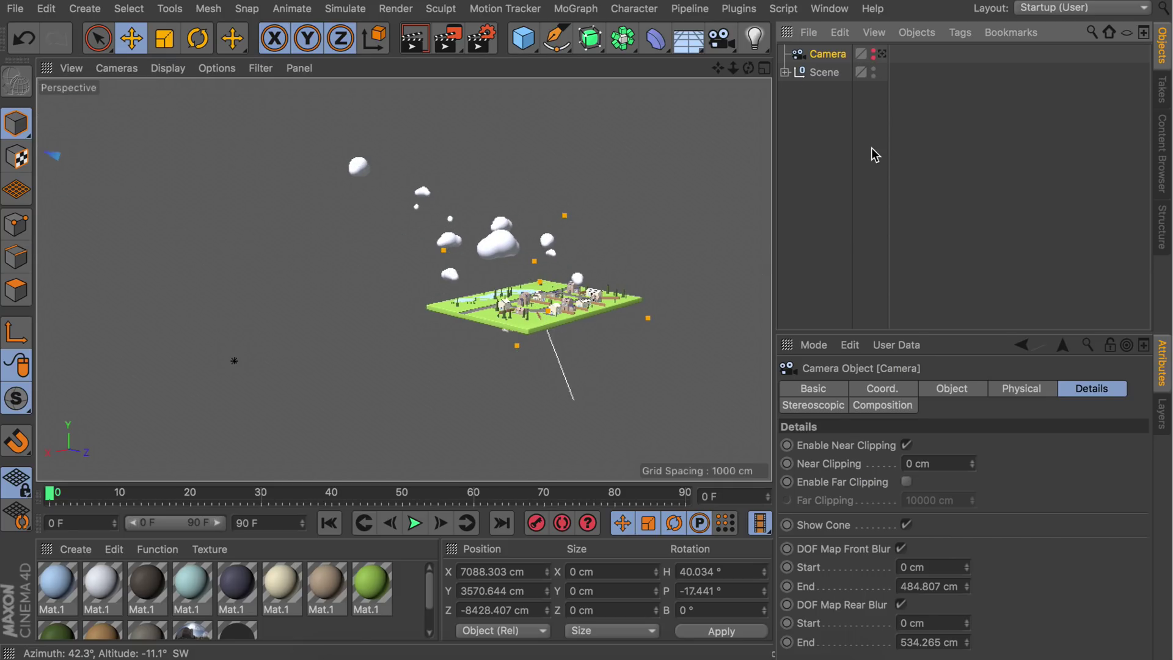
pyautogui.scroll(15, 531, 313)
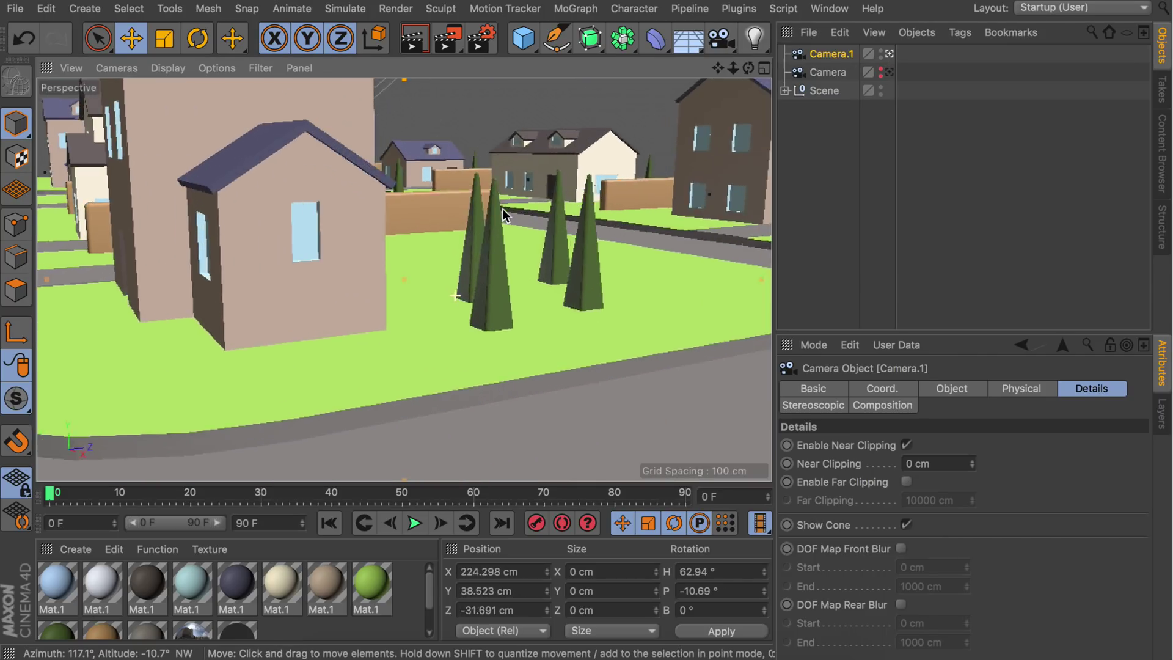
pyautogui.keyDown('alt'); pyautogui.moveTo(530, 313); pyautogui.dragTo(640, 352); pyautogui.keyUp('alt')
pyautogui.scroll(10, 523, 367)
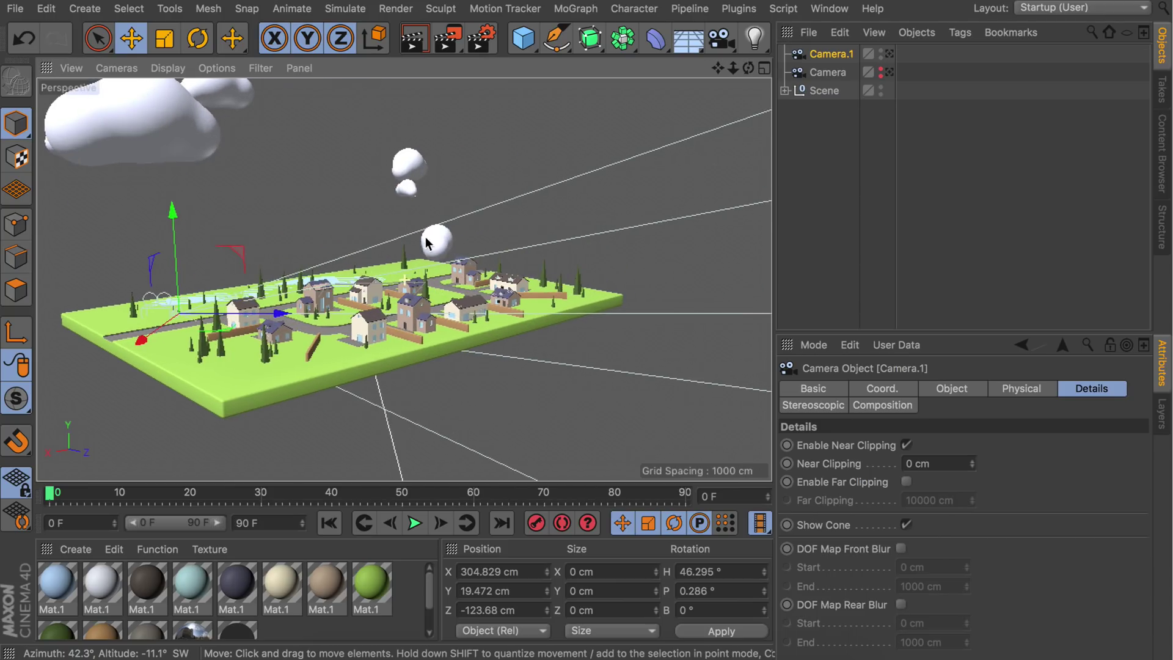
pyautogui.click(900, 548)
pyautogui.click(900, 604)
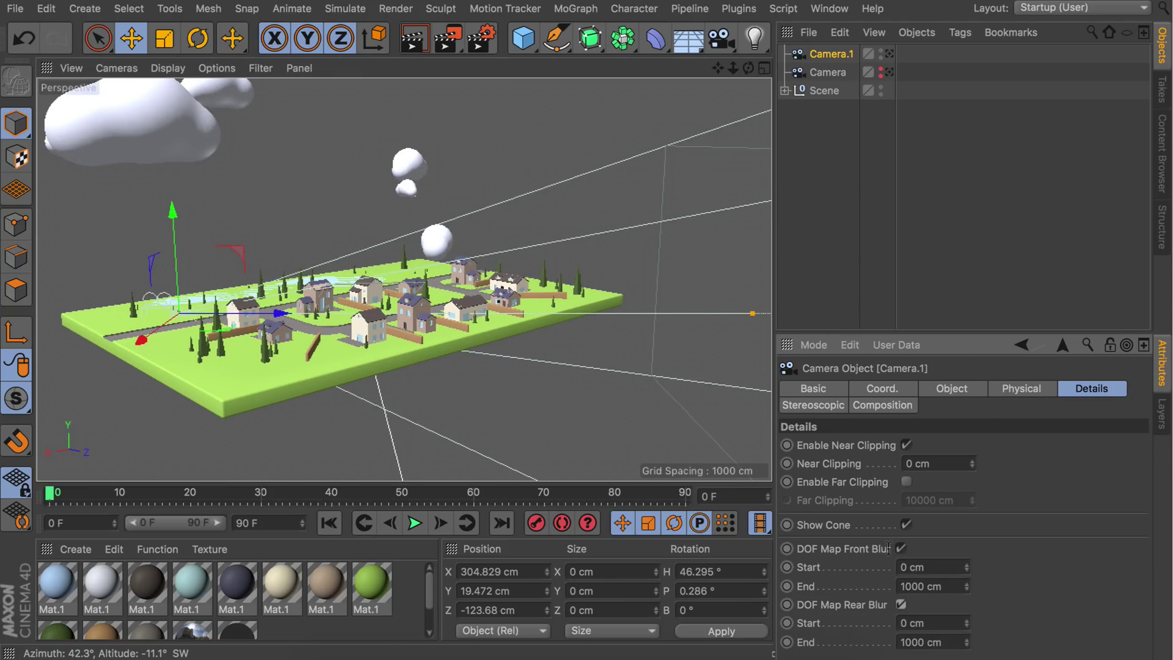
# - Drag Camera.1's front blur end to 0 cm, then zoom back out over the village
pyautogui.scroll(-3, 469, 316)
pyautogui.keyDown('alt'); pyautogui.moveTo(469, 315); pyautogui.dragTo(360, 331); pyautogui.keyUp('alt')
pyautogui.scroll(10, 361, 331)
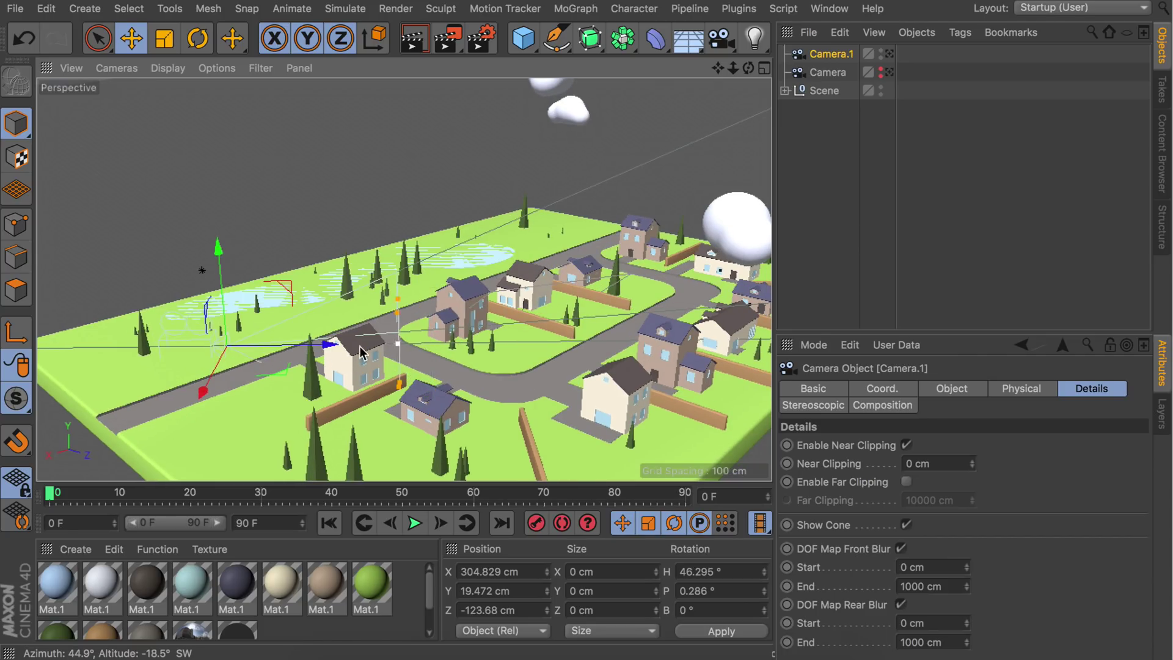
pyautogui.scroll(-10, 228, 351)
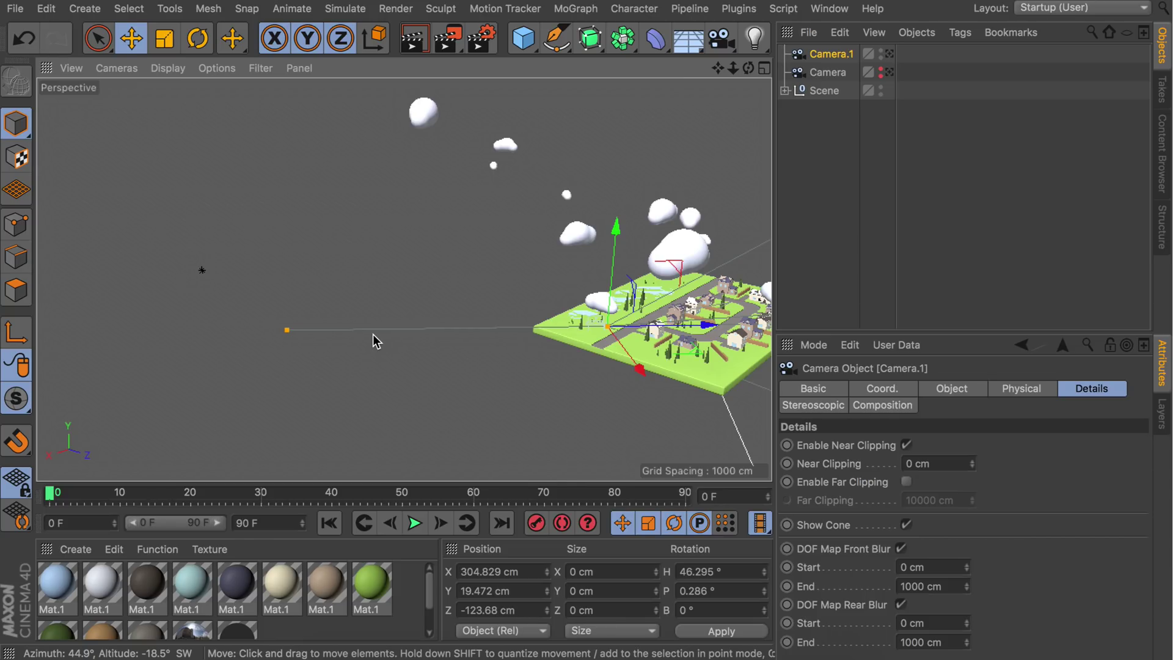
pyautogui.moveTo(284, 330); pyautogui.dragTo(609, 334)
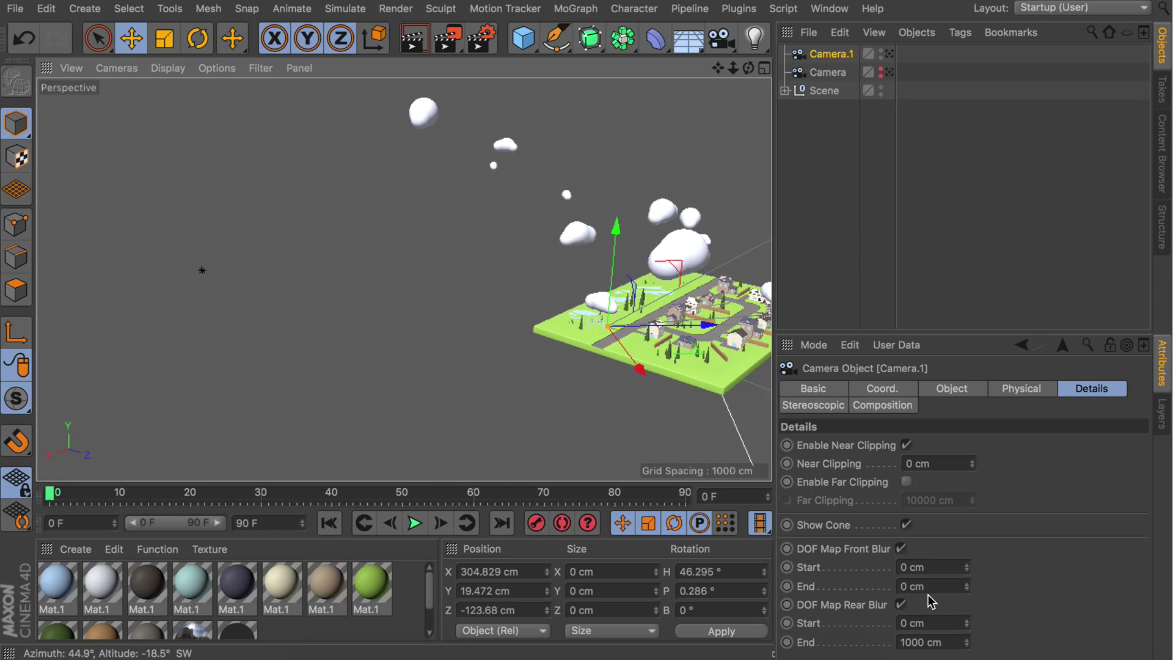
pyautogui.press('o')
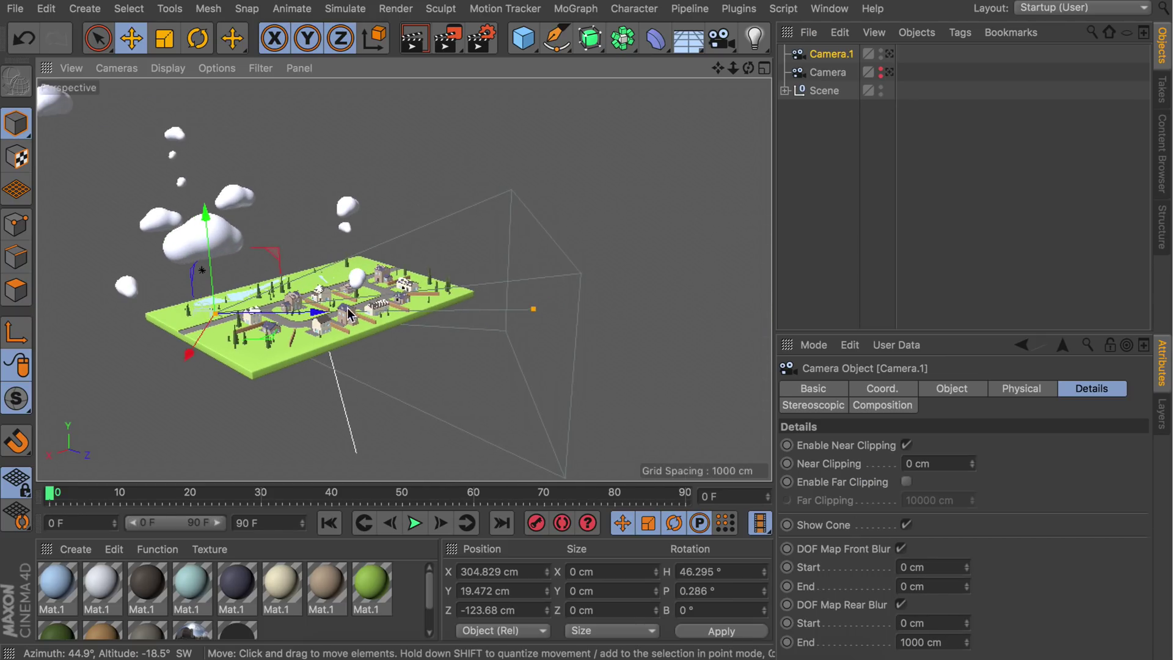
pyautogui.keyDown('alt'); pyautogui.moveTo(446, 240); pyautogui.dragTo(568, 322); pyautogui.keyUp('alt')
pyautogui.hotkey('ctrl', 'shift', 'z')
# - Look through the original Camera again with the whole village framed
pyautogui.click(842, 161)
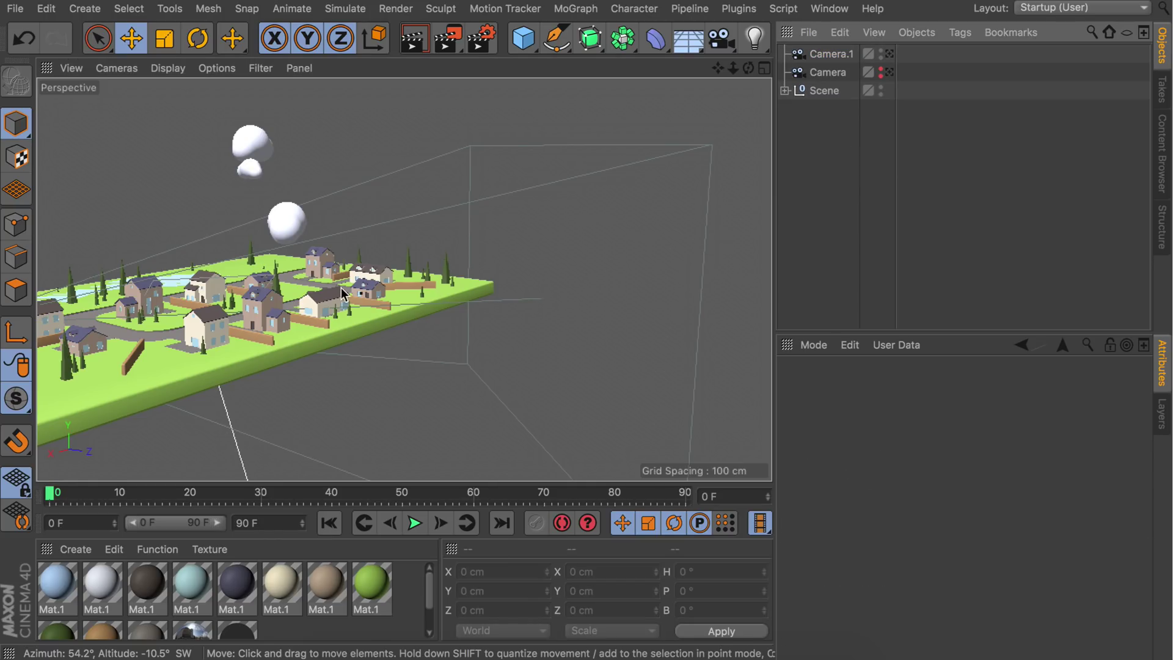
pyautogui.hotkey('ctrl', 'shift', 'z')
pyautogui.hotkey('ctrl', 'shift', 'z')
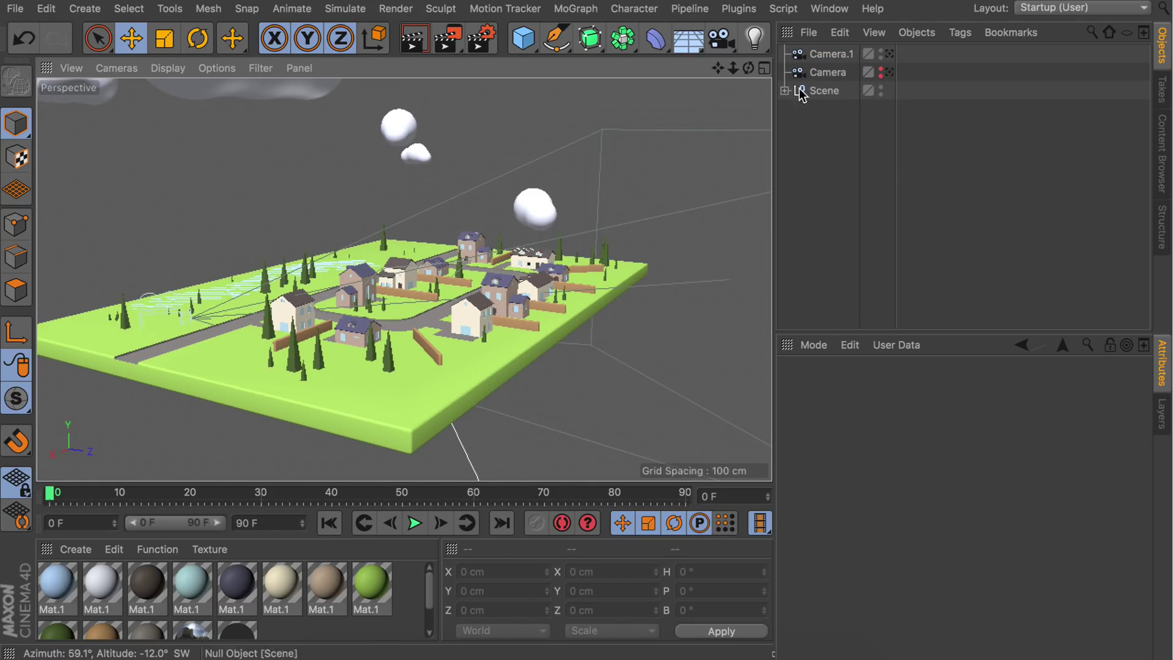
pyautogui.click(884, 72)
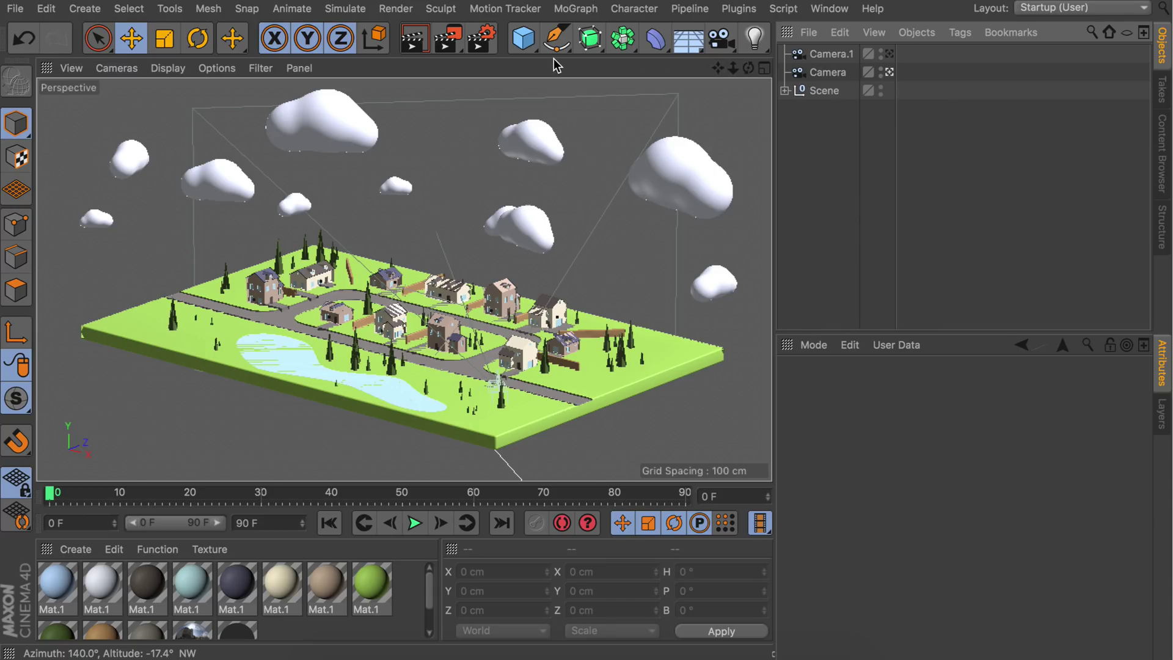
# - Set the output height to 720 for 1280 x 720 and render to the Picture Viewer
pyautogui.click(482, 38)
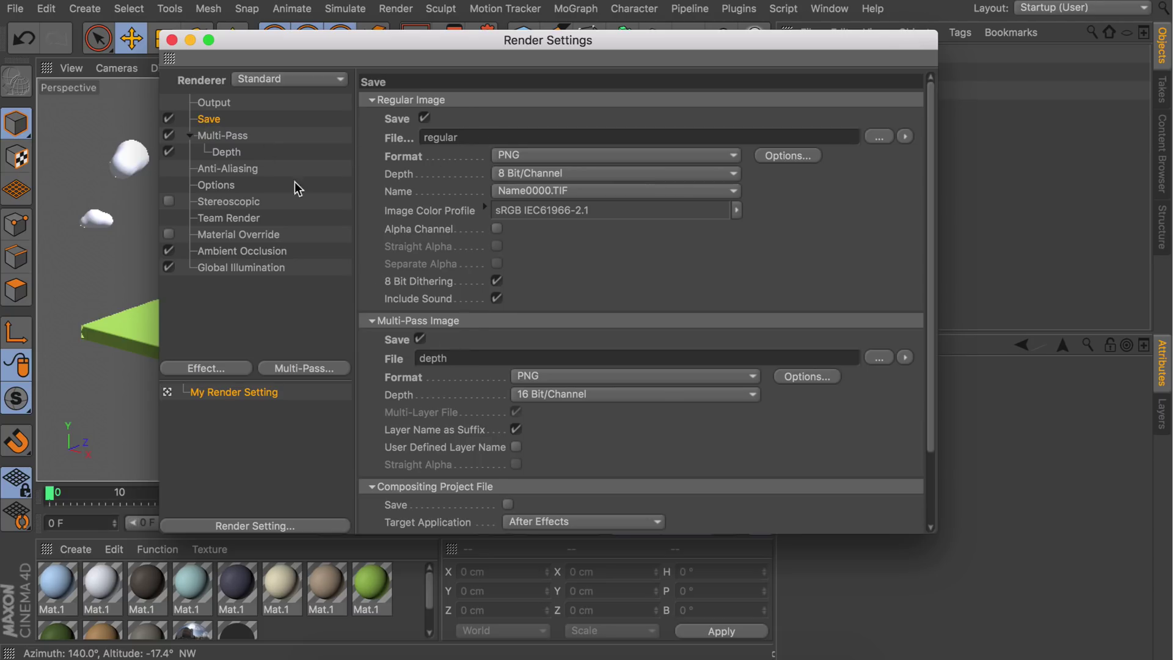
pyautogui.click(213, 102)
pyautogui.doubleClick(495, 138)
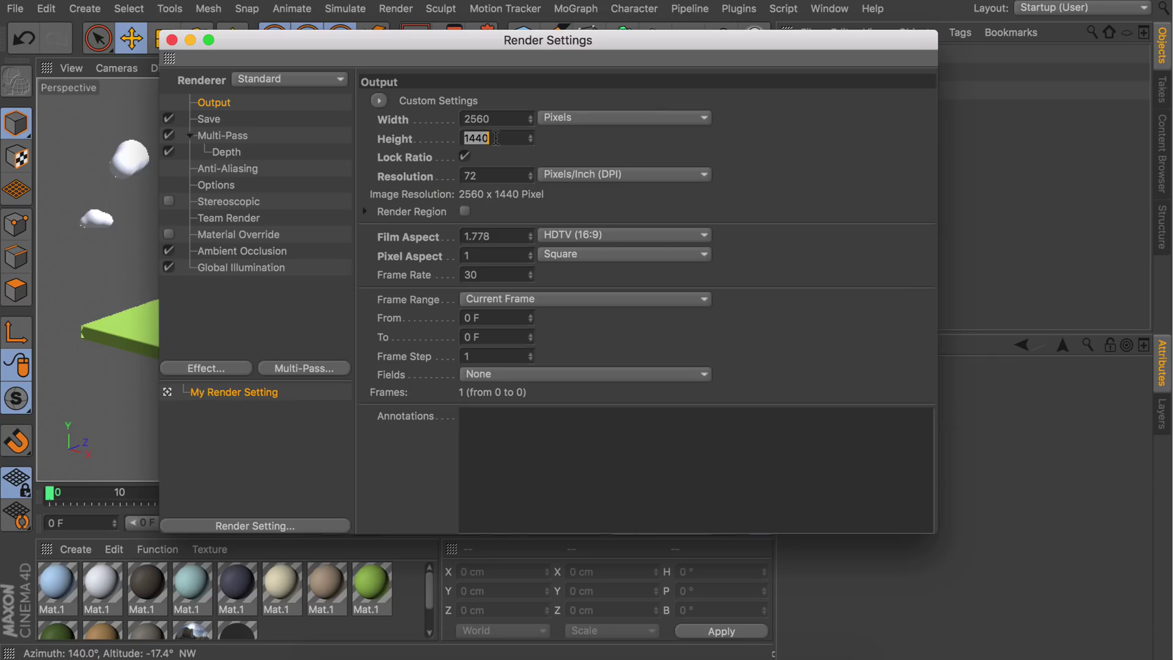
pyautogui.write('720')
pyautogui.press('Return')
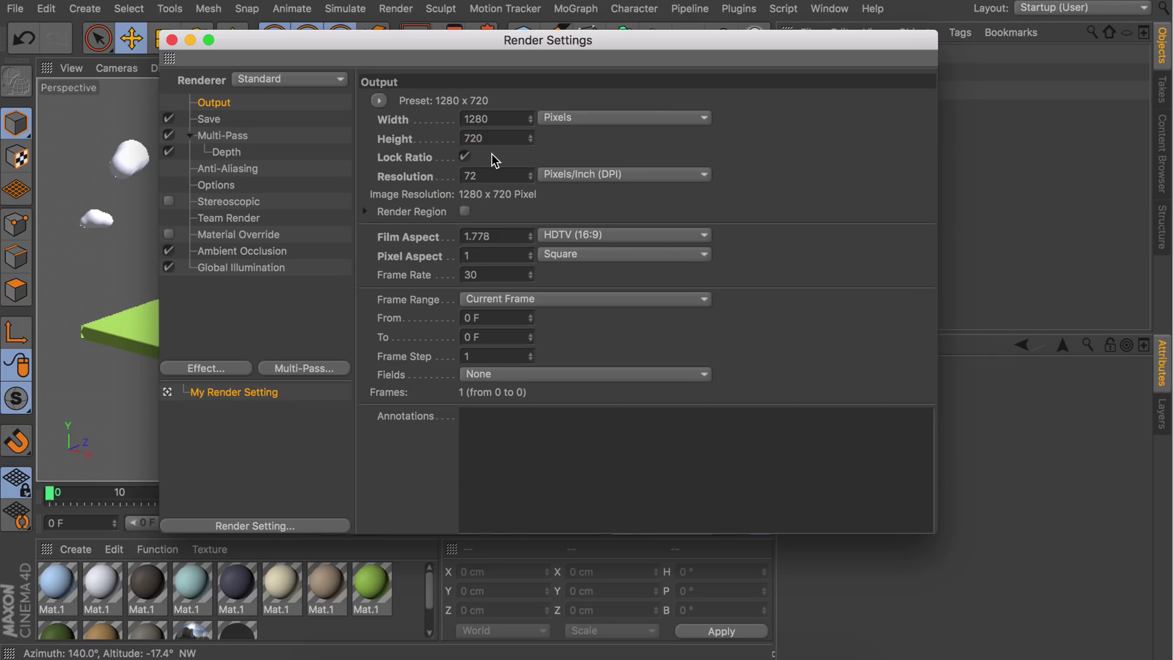
pyautogui.click(172, 40)
pyautogui.click(454, 38)
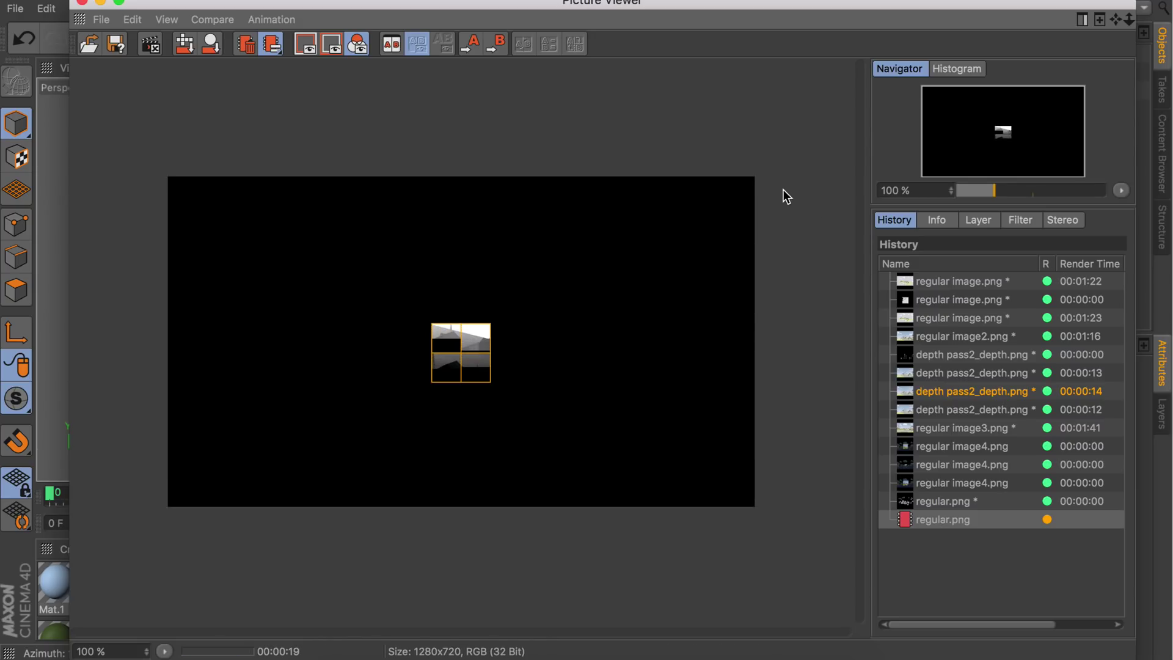
# - Inspect the render's layers, viewing the full colour image and the greyscale Depth pass
pyautogui.click(978, 218)
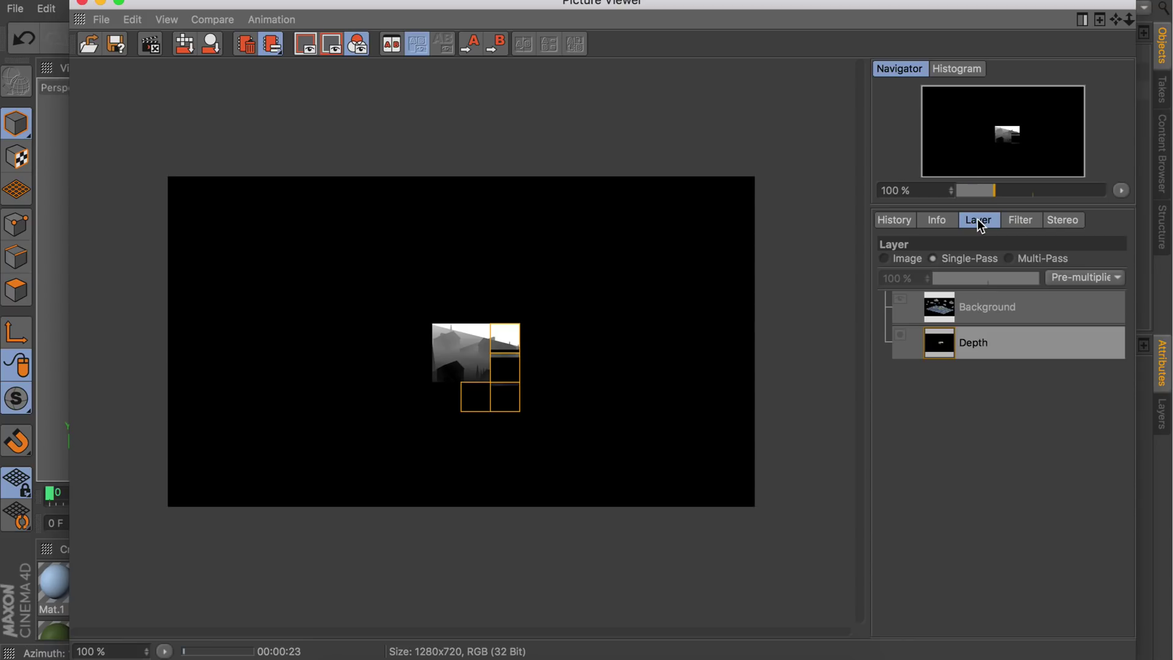
pyautogui.click(884, 259)
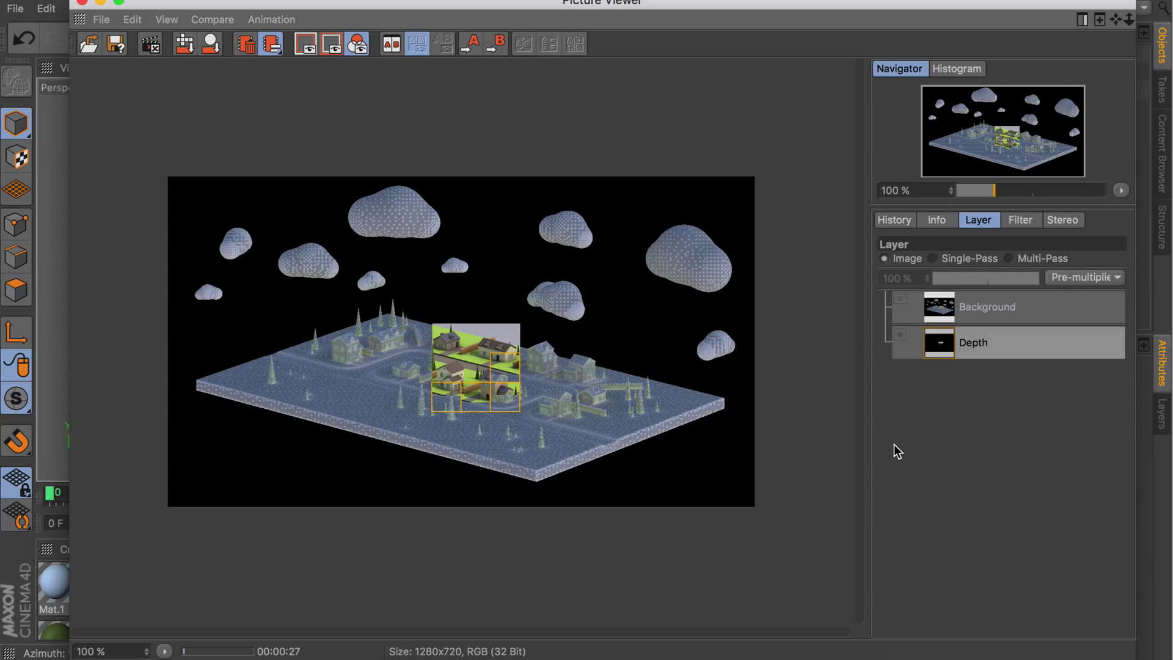
pyautogui.click(958, 309)
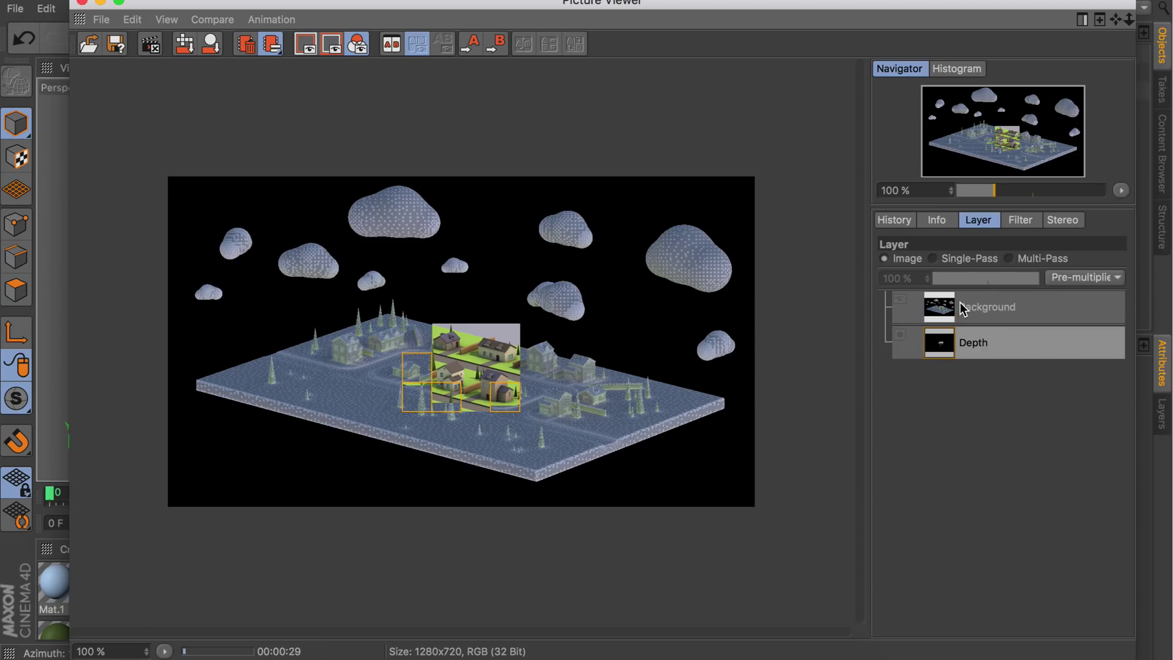
pyautogui.click(956, 261)
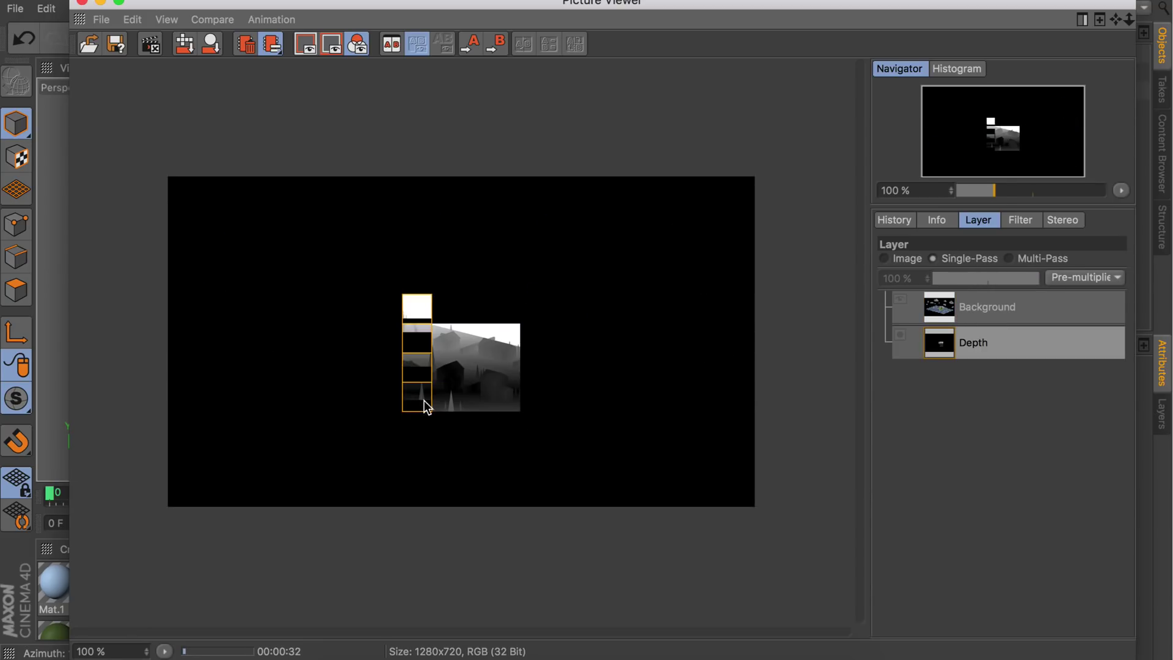
pyautogui.scroll(2, 428, 403)
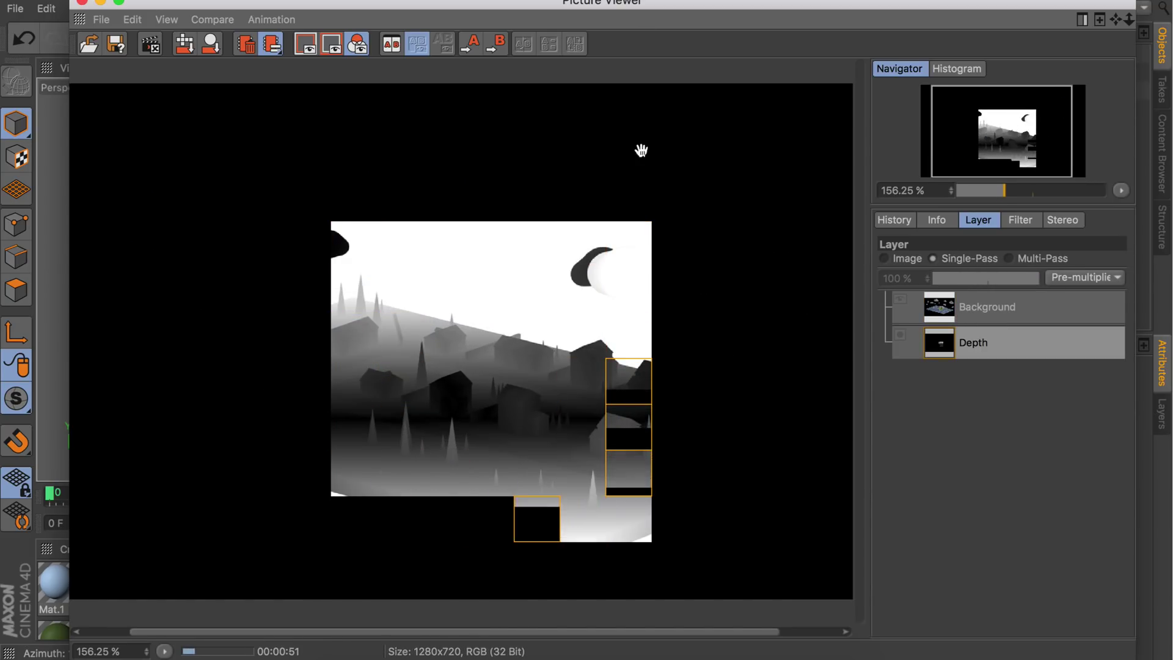
pyautogui.scroll(-1, 641, 149)
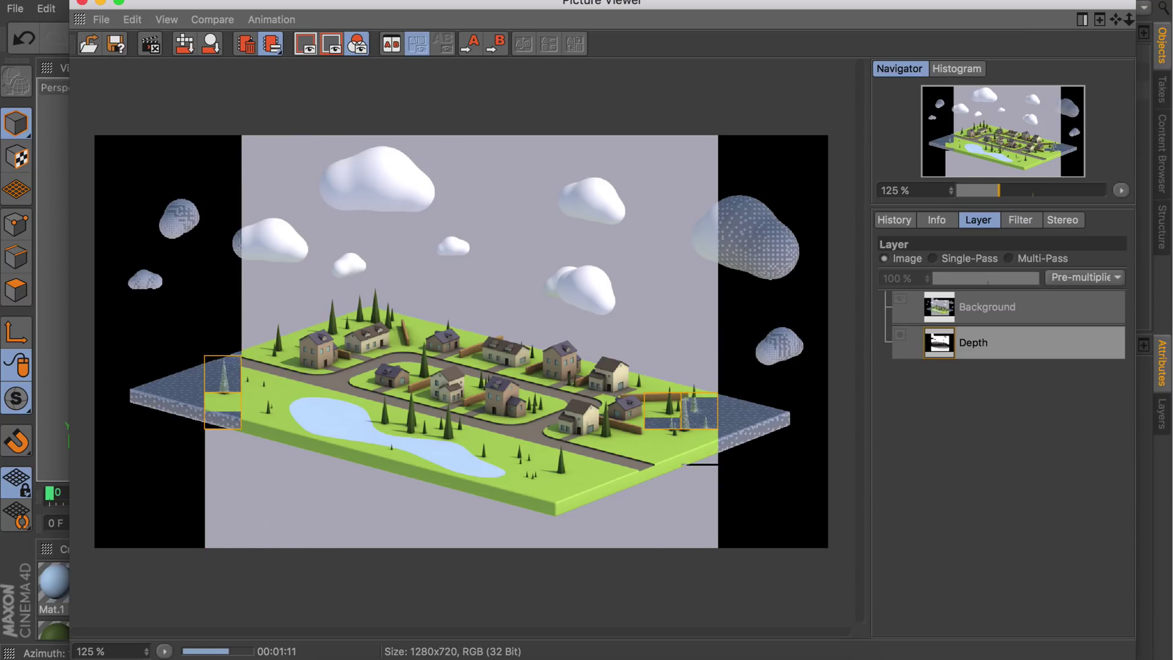
# - Preview regular.png and depth_depth.png in Workfiles, then drag regular.png into Photoshop
pyautogui.click(328, 651)
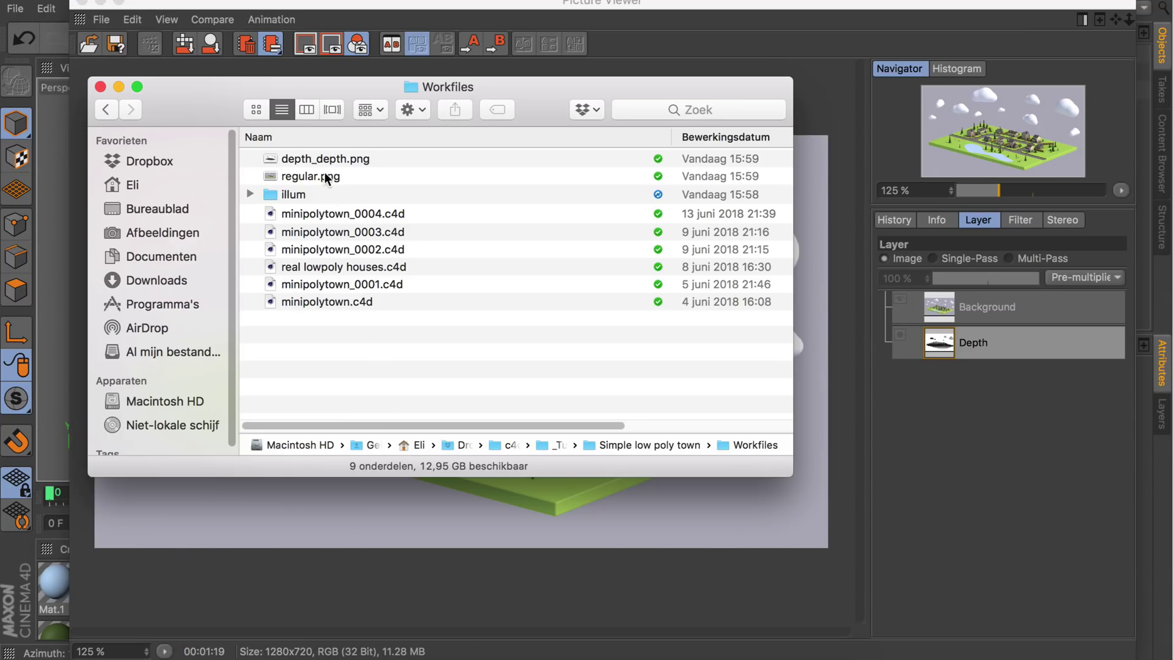
pyautogui.press('space')
pyautogui.press('Up')
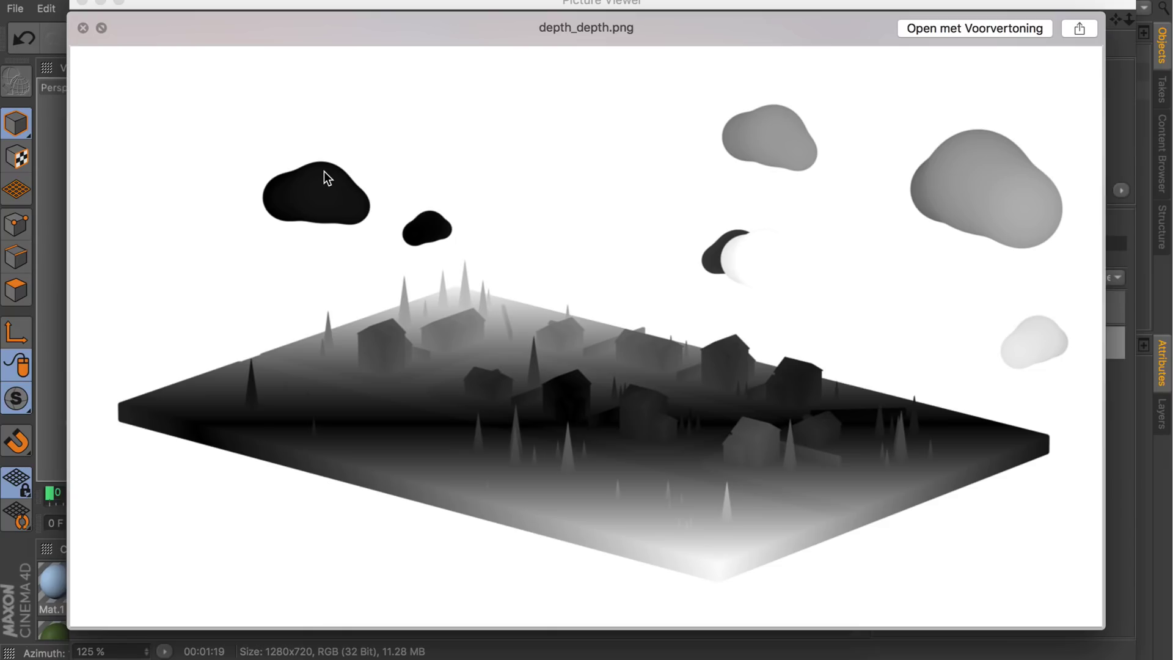
pyautogui.press('space')
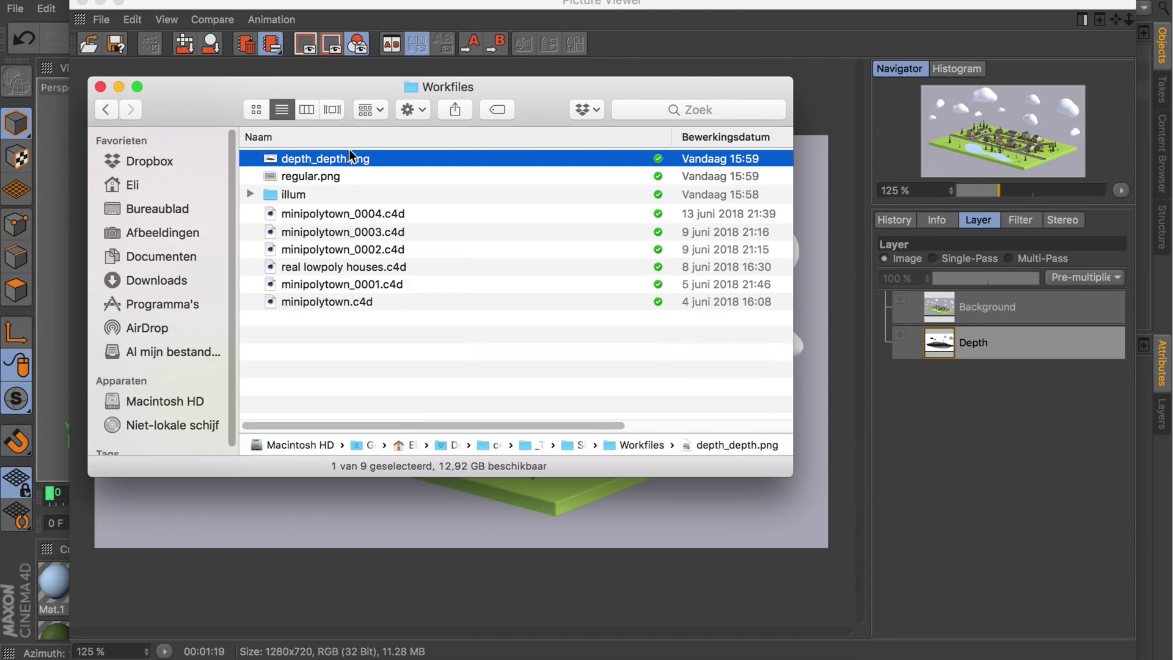
pyautogui.click(310, 180)
pyautogui.moveTo(295, 174); pyautogui.dragTo(1086, 647)
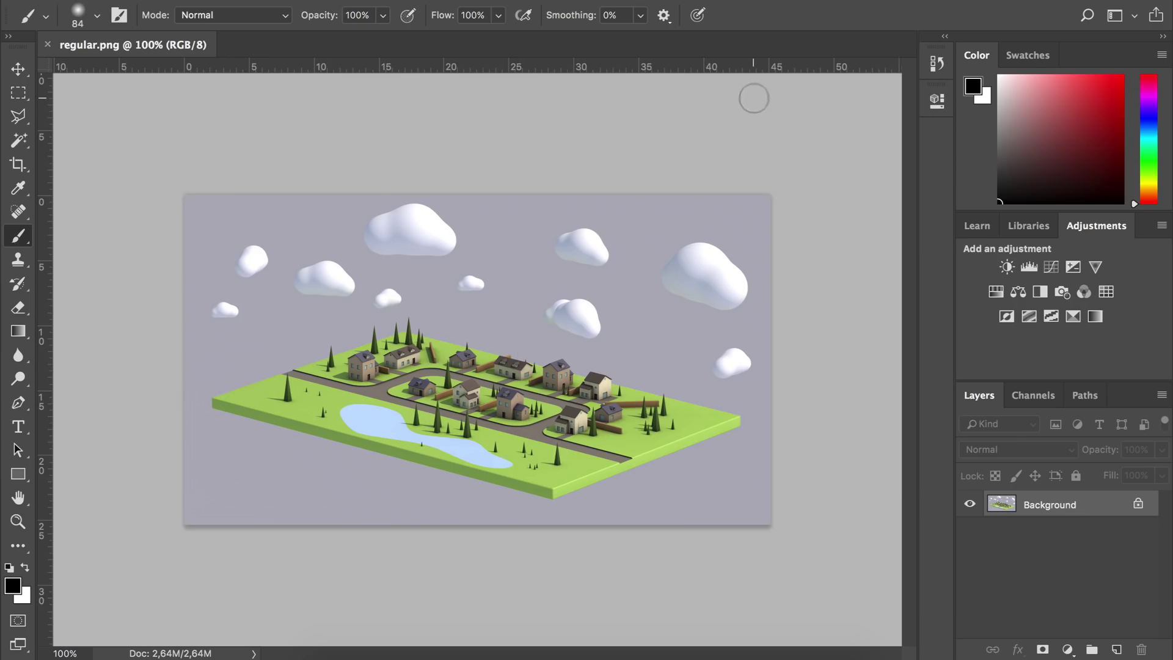
# - Place depth_depth.png from the Workfiles folder as a new layer above Background
pyautogui.press('v')
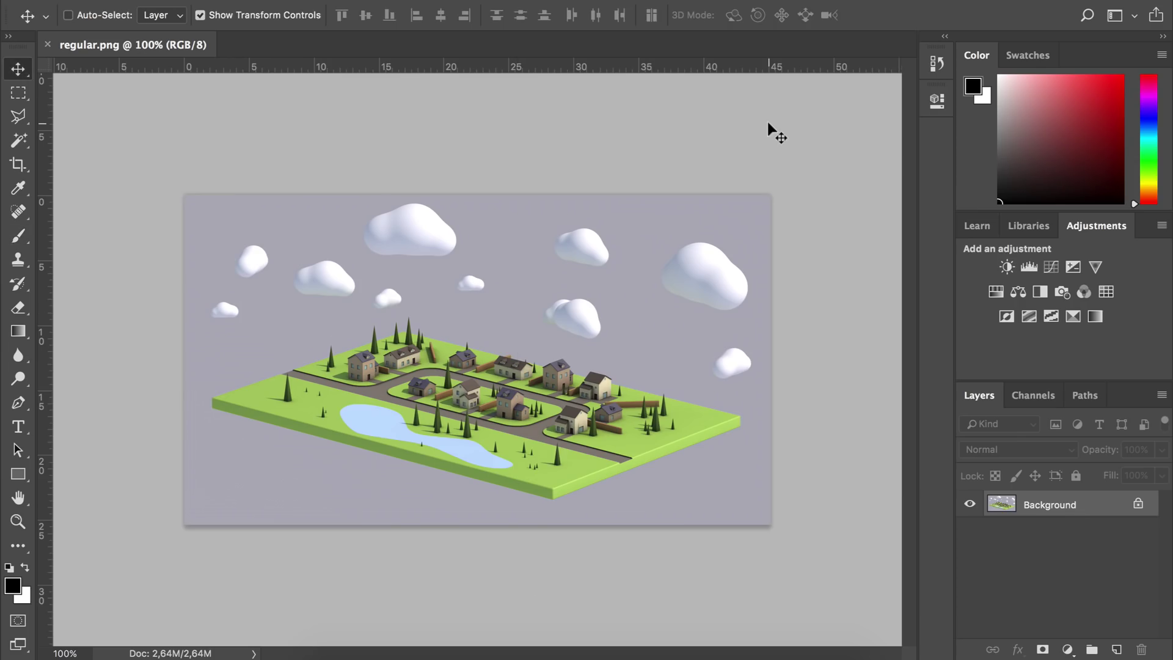
pyautogui.click(1116, 649)
pyautogui.click(328, 655)
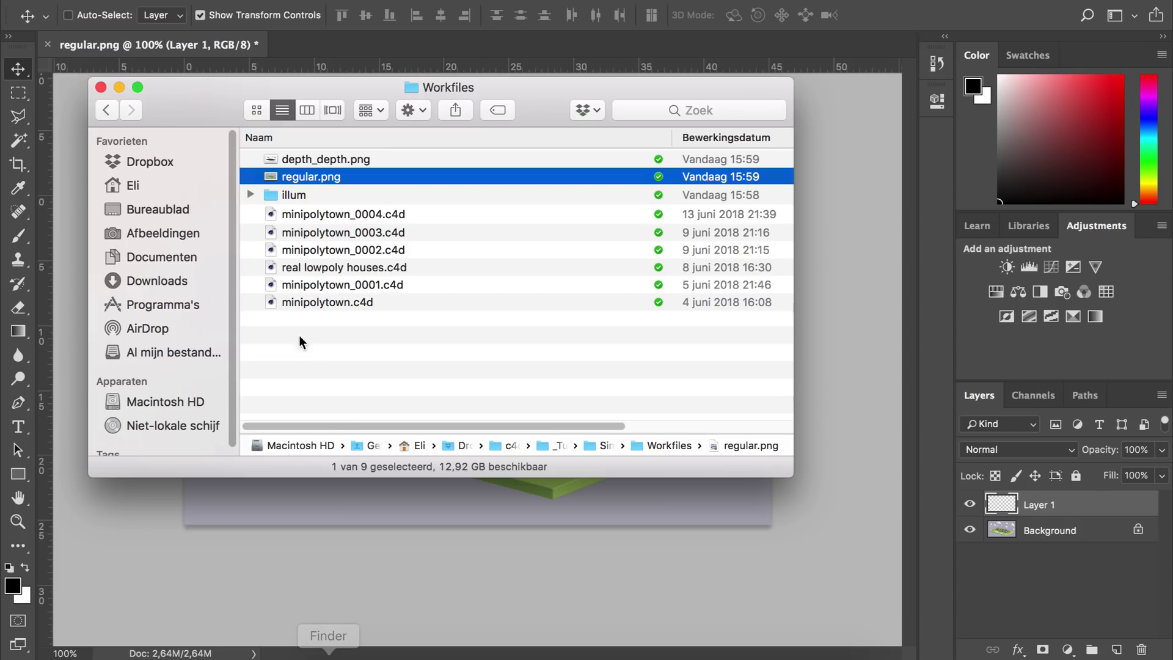
pyautogui.moveTo(309, 161); pyautogui.dragTo(848, 251)
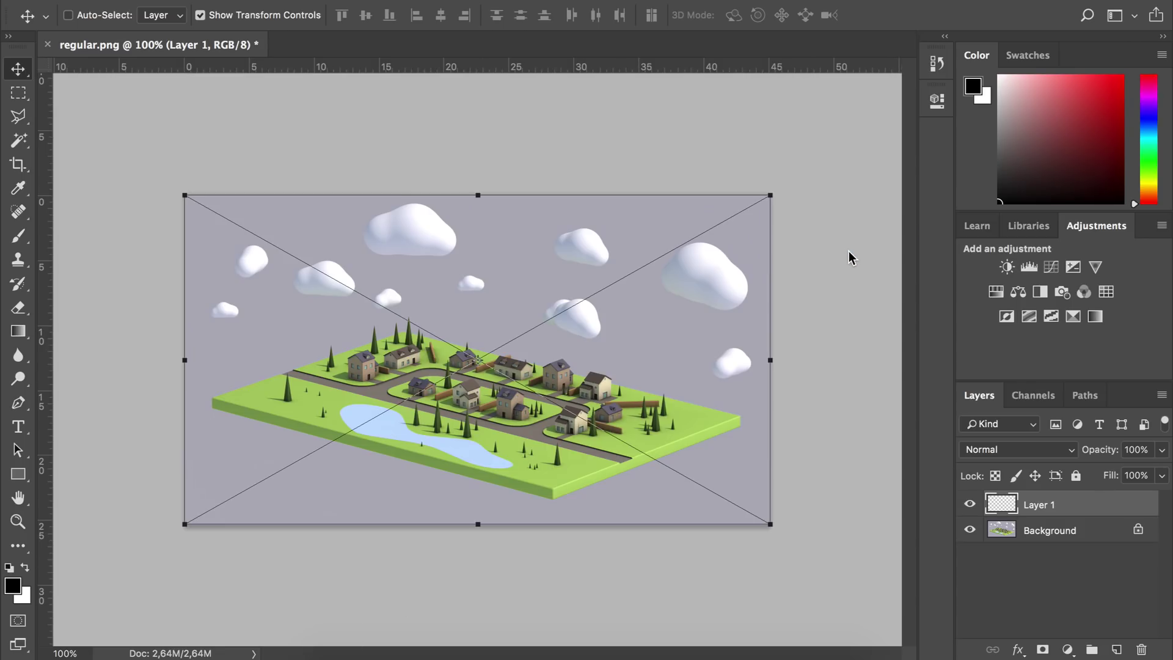
pyautogui.press('Return')
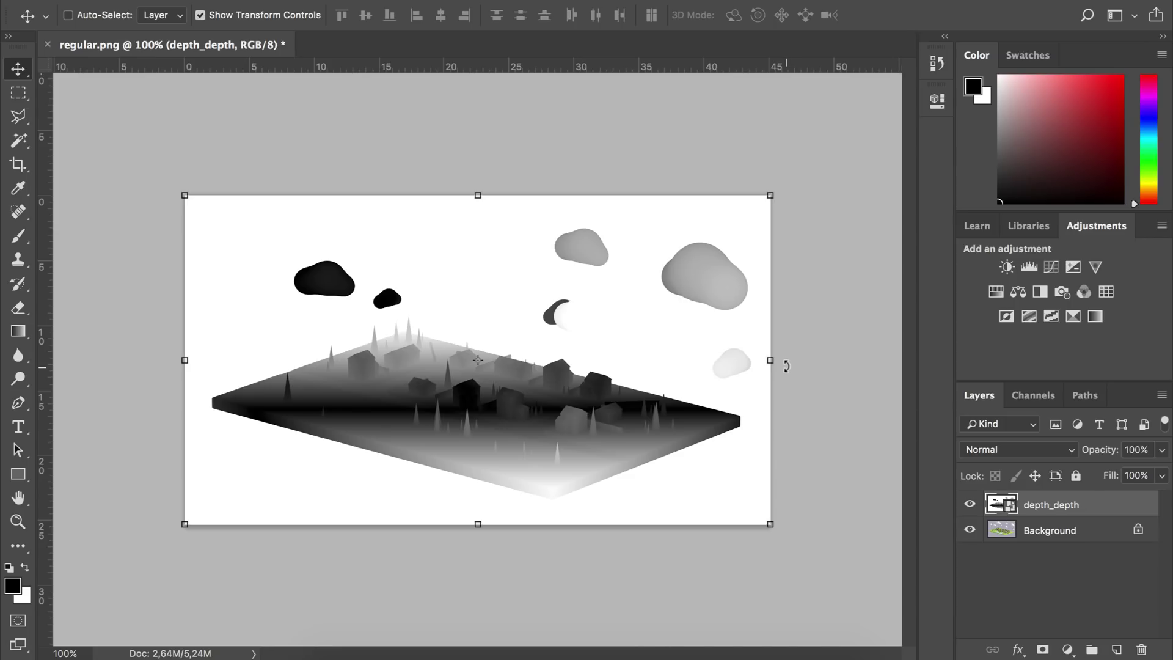
# - Copy the entire depth map and hide the depth_depth layer
pyautogui.press('super+a')
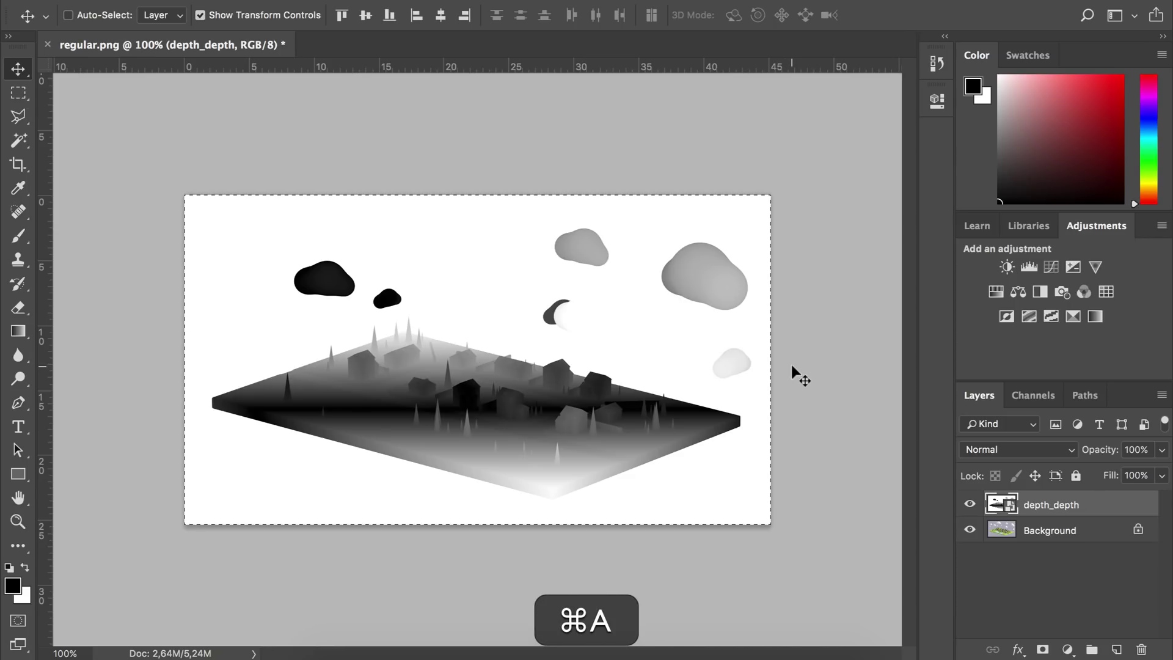
pyautogui.press('super+c')
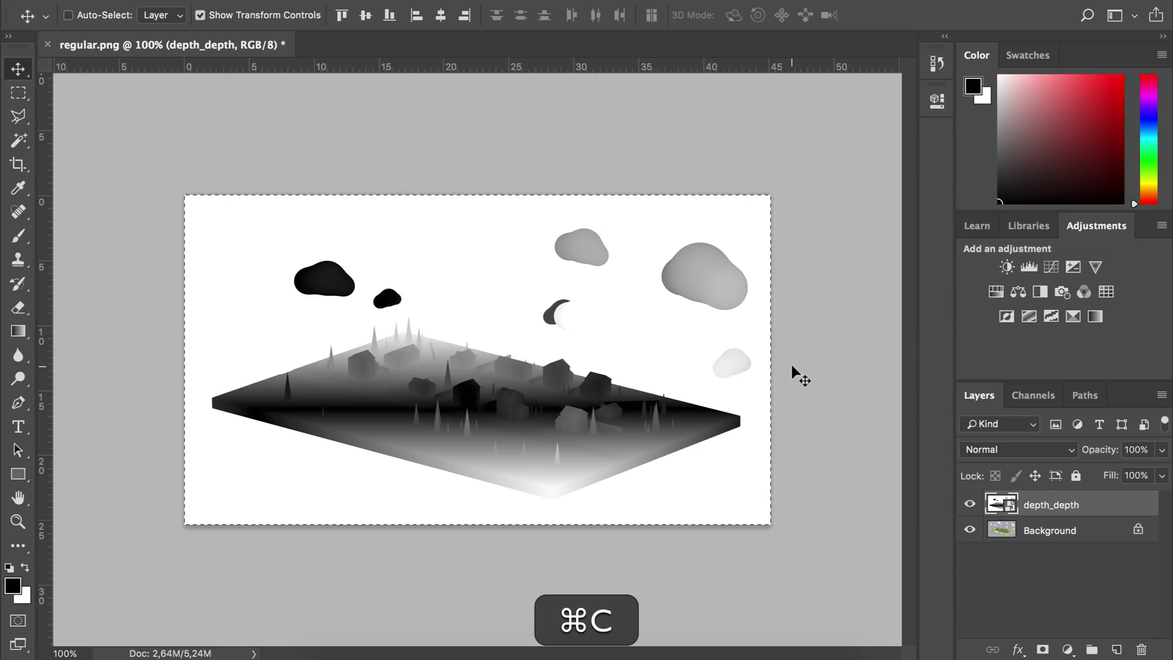
pyautogui.click(969, 504)
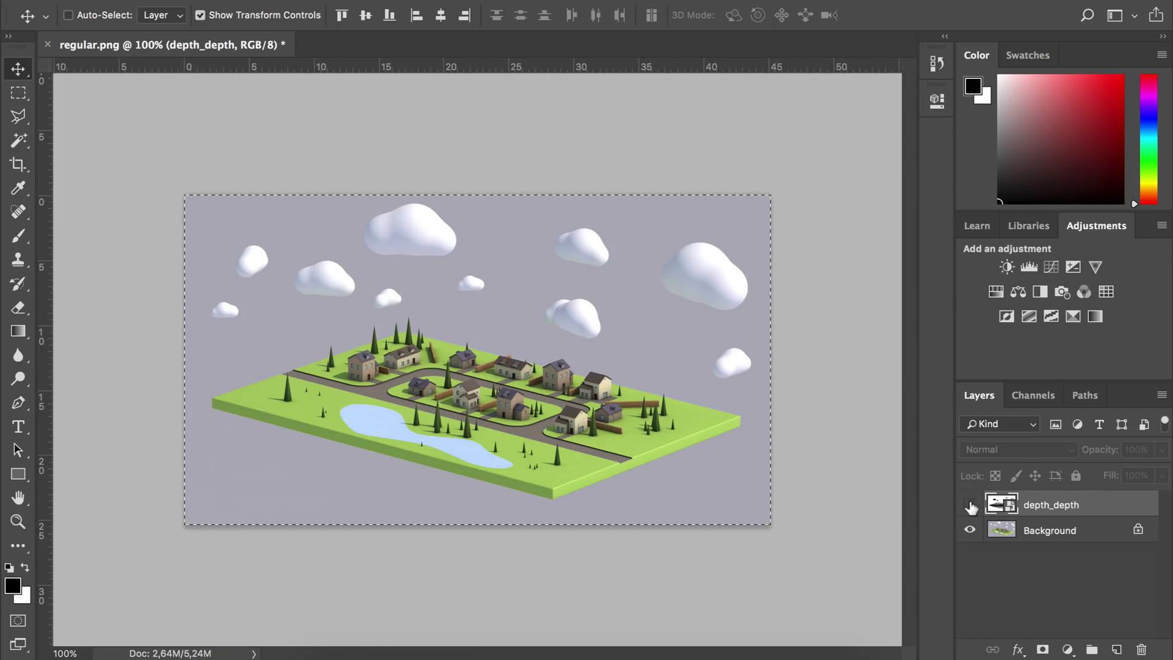
# - With Background selected and nothing selected, create a new Alpha 1 channel
pyautogui.click(1015, 534)
pyautogui.press('super+d')
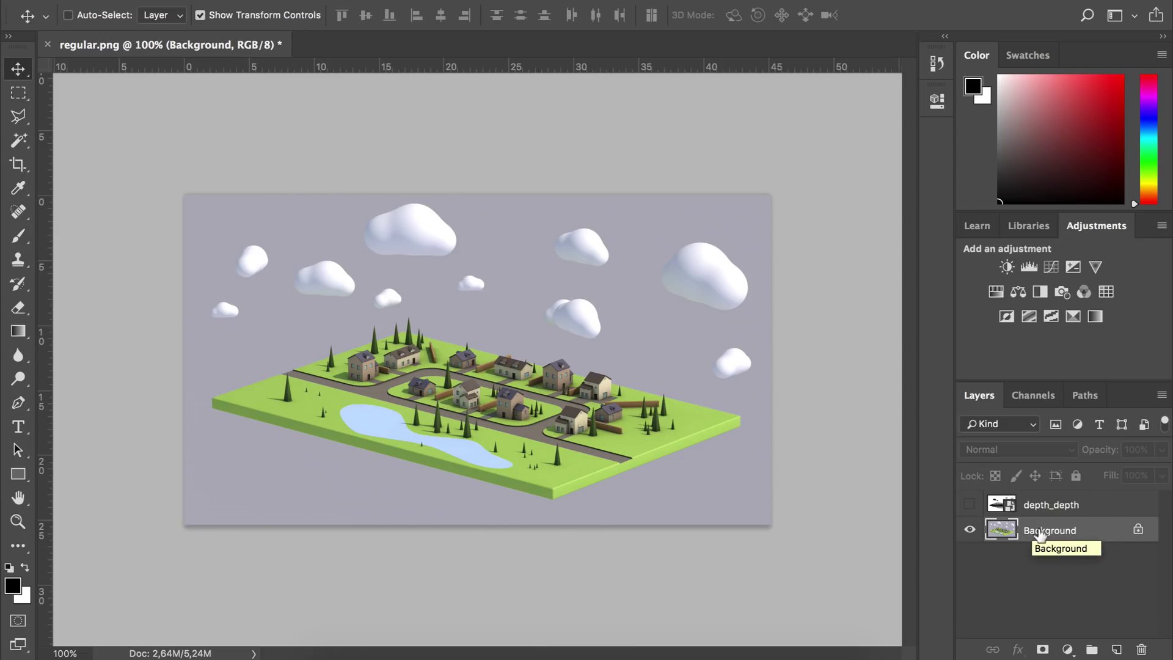
pyautogui.click(1025, 393)
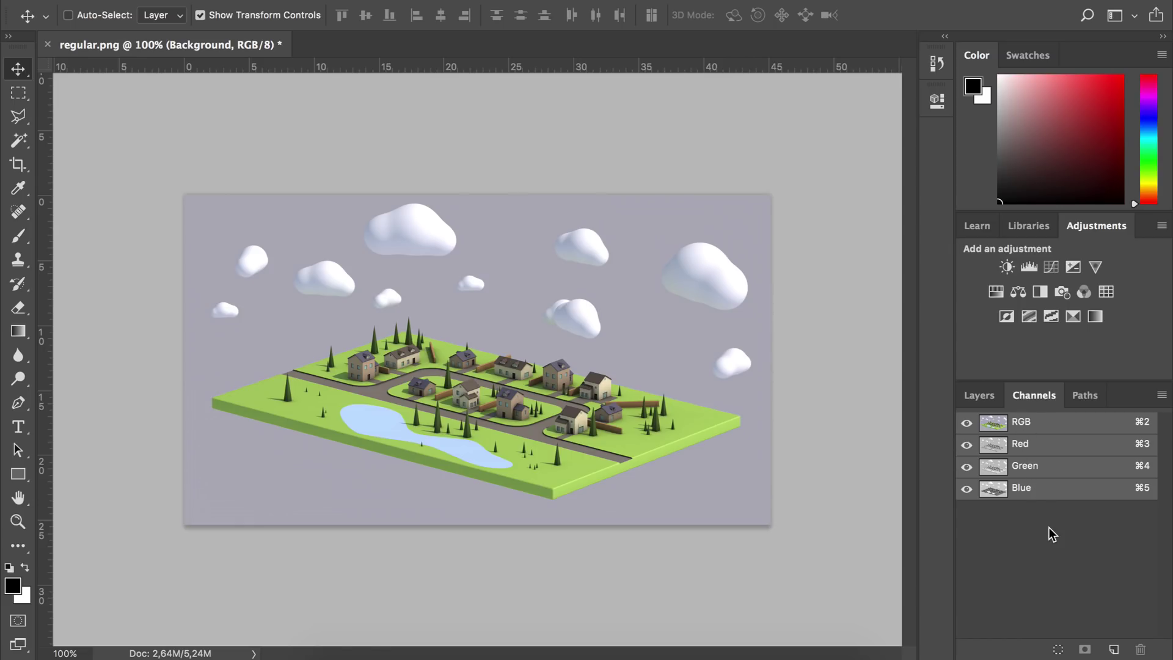
pyautogui.click(1114, 649)
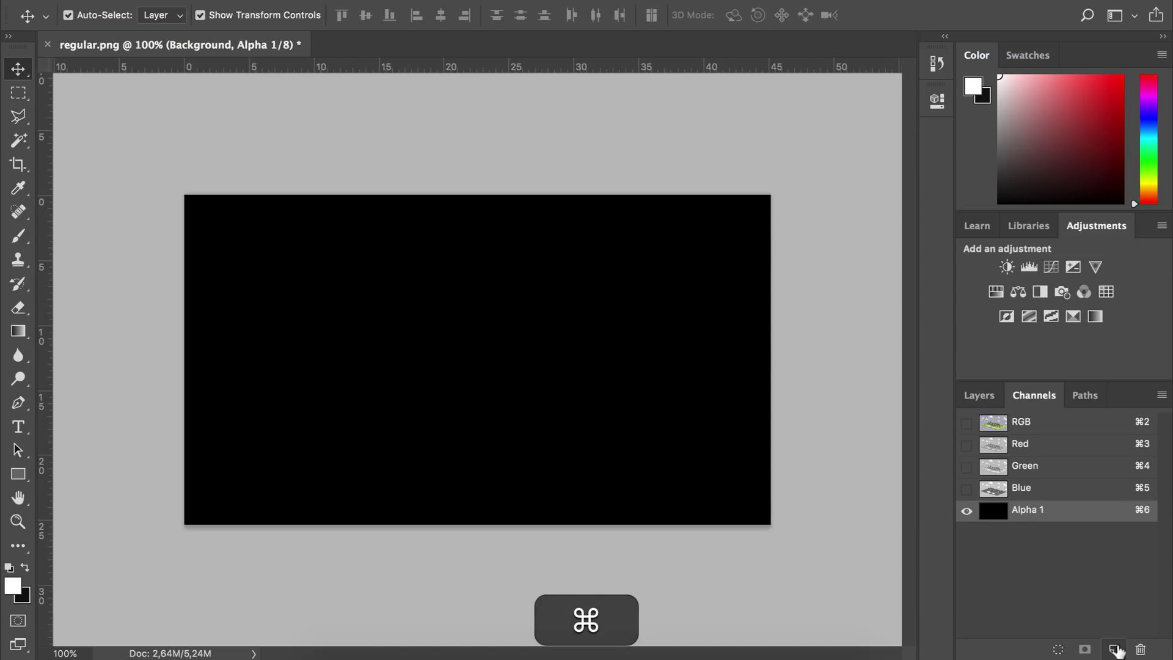
# - Paste the depth map into Alpha 1, restore RGB, hide Alpha 1, and return to Layers
pyautogui.press('super+v')
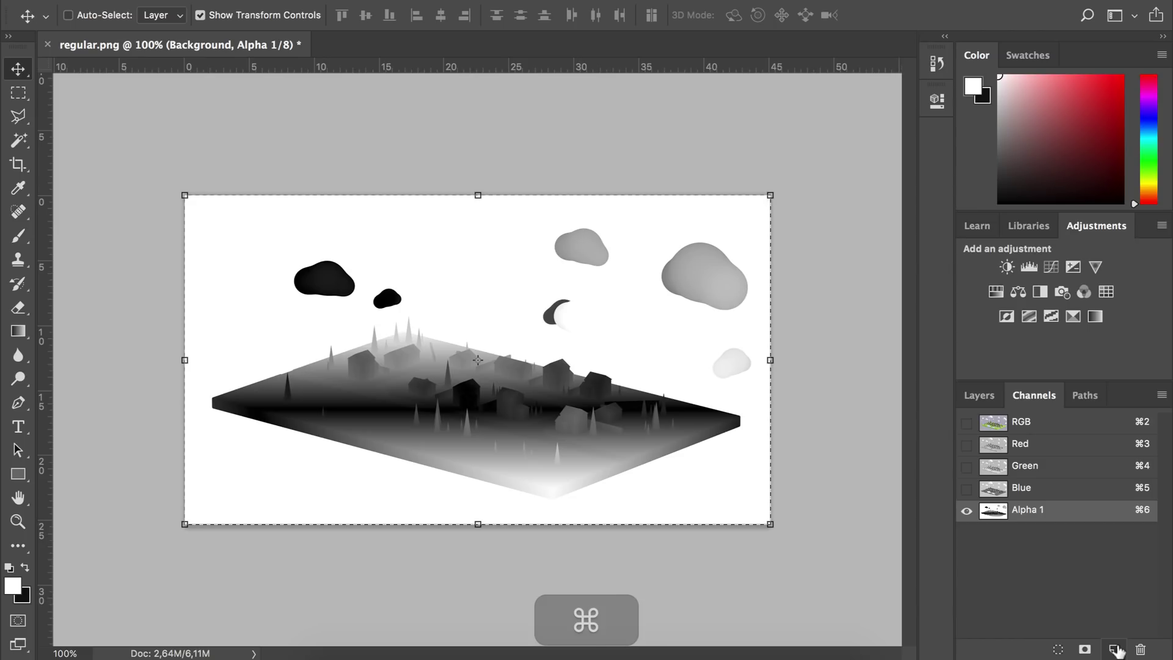
pyautogui.press('super+d')
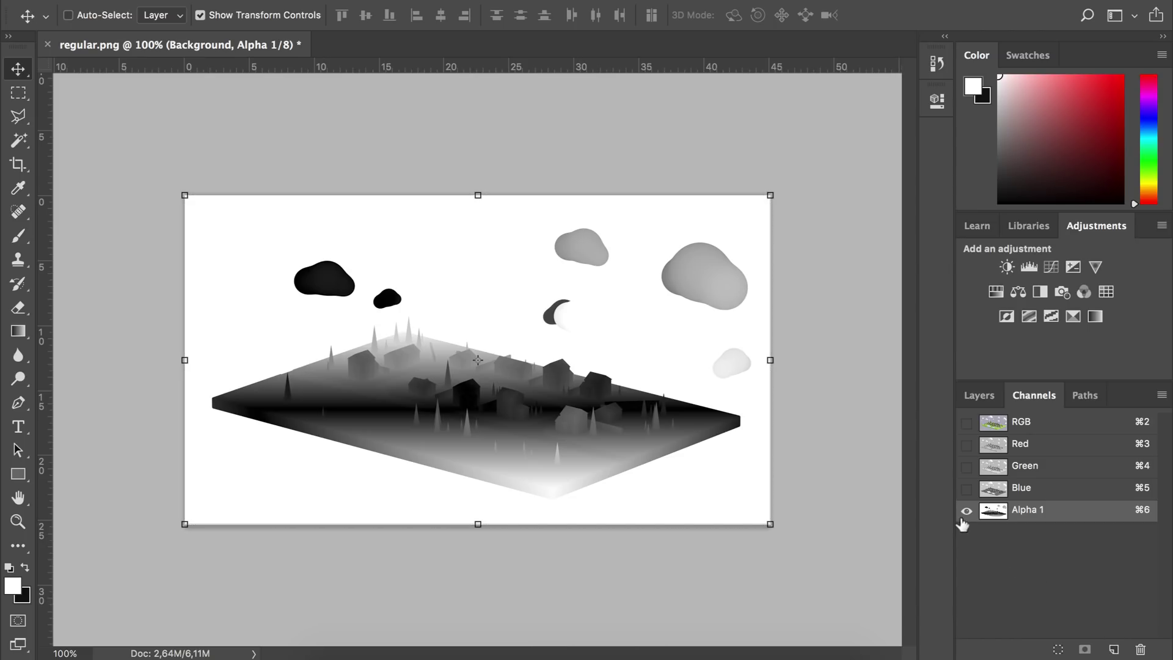
pyautogui.click(966, 422)
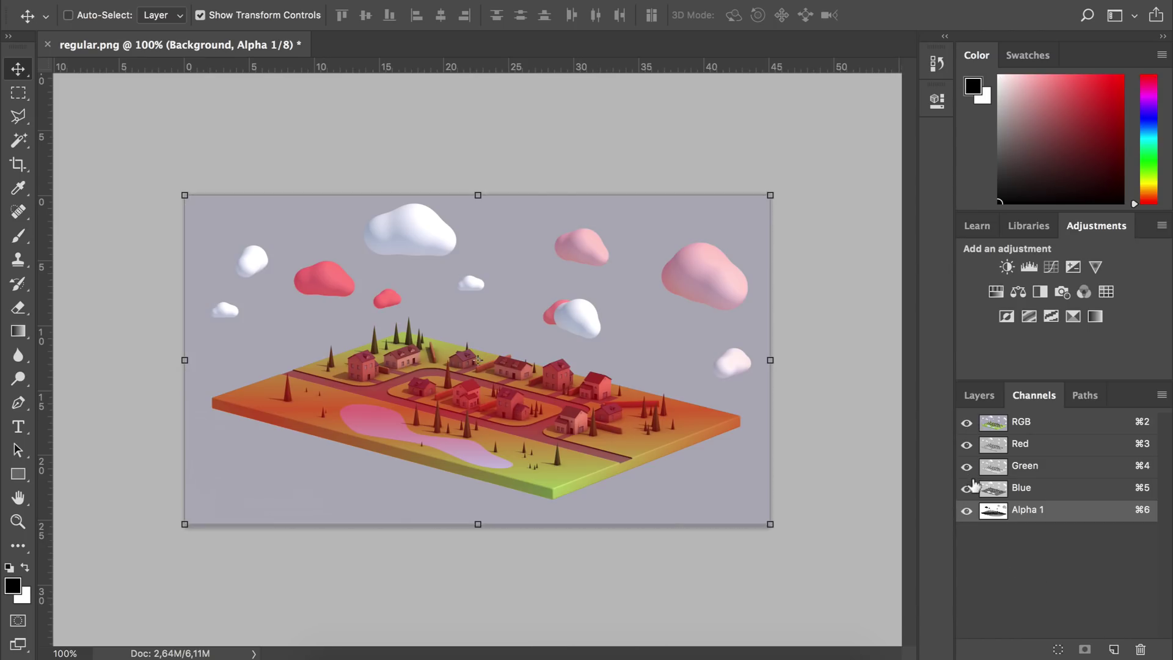
pyautogui.click(966, 512)
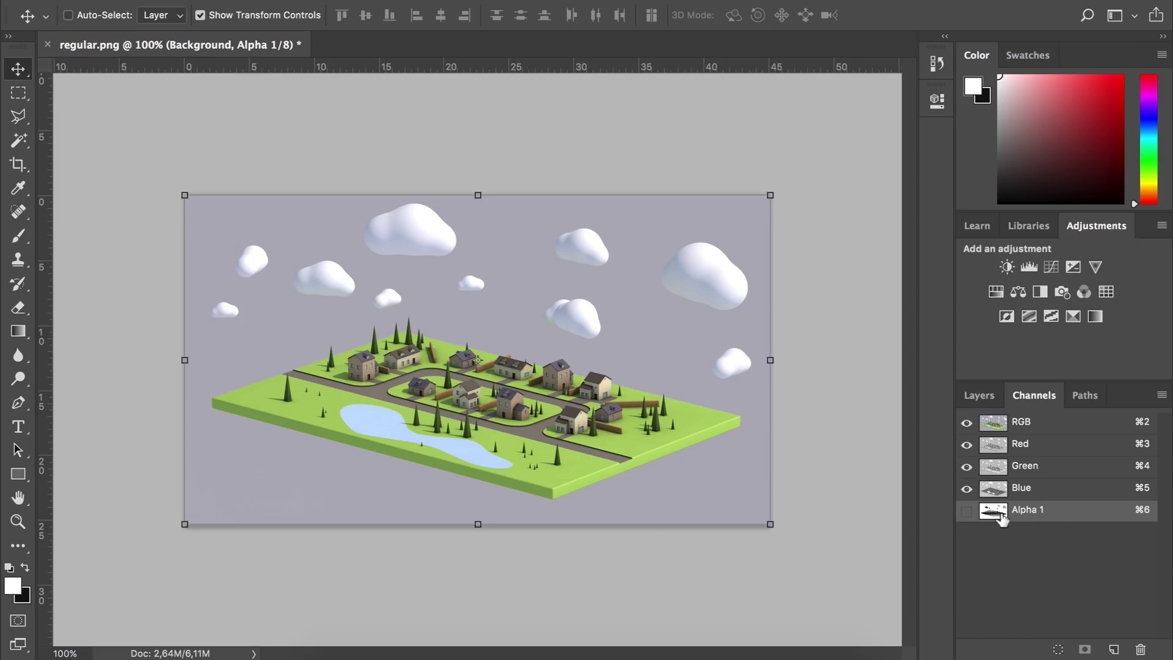
pyautogui.click(979, 395)
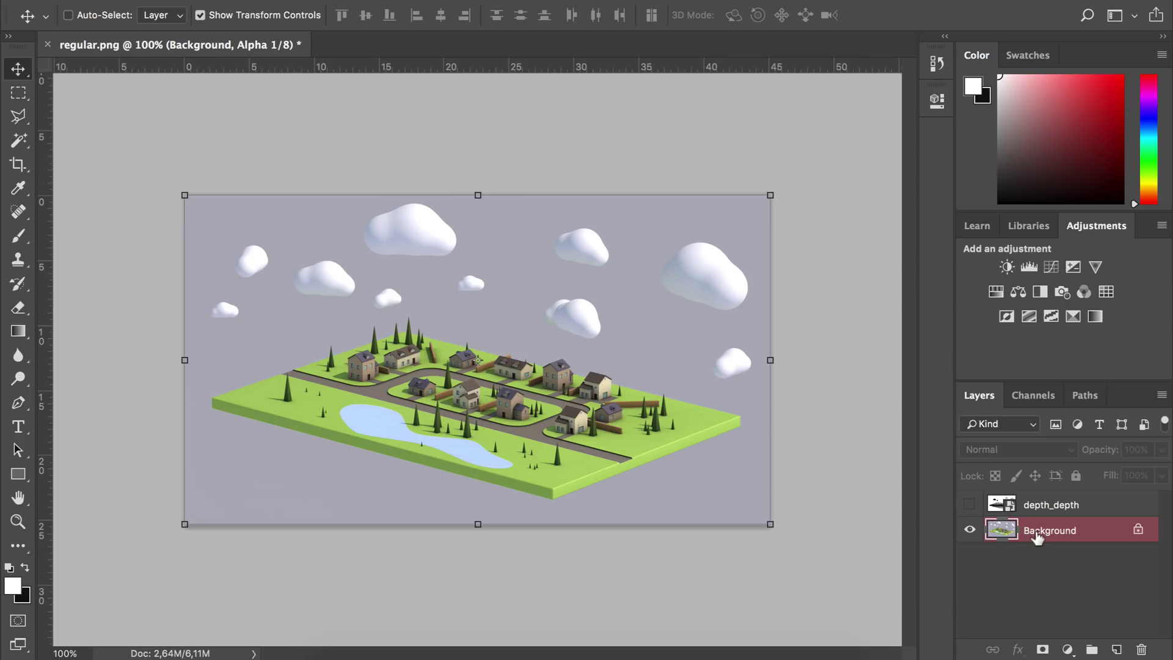
# - Open the Lens Blur filter on the Background layer
pyautogui.click(1040, 505)
pyautogui.click(1043, 532)
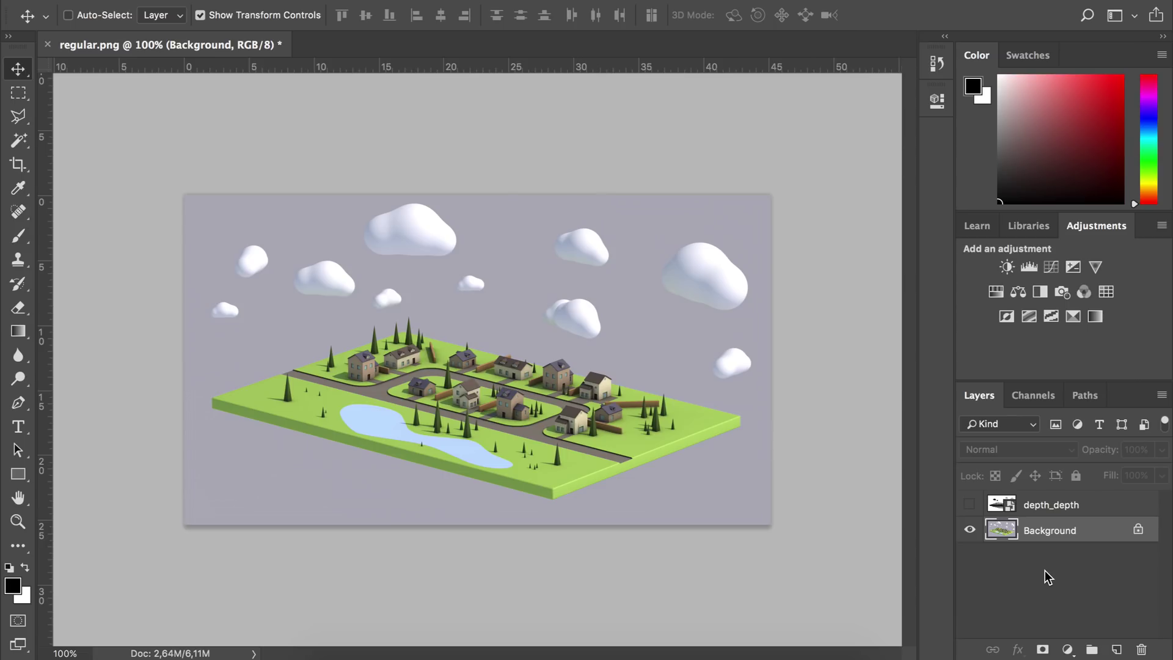
pyautogui.click(441, 0)
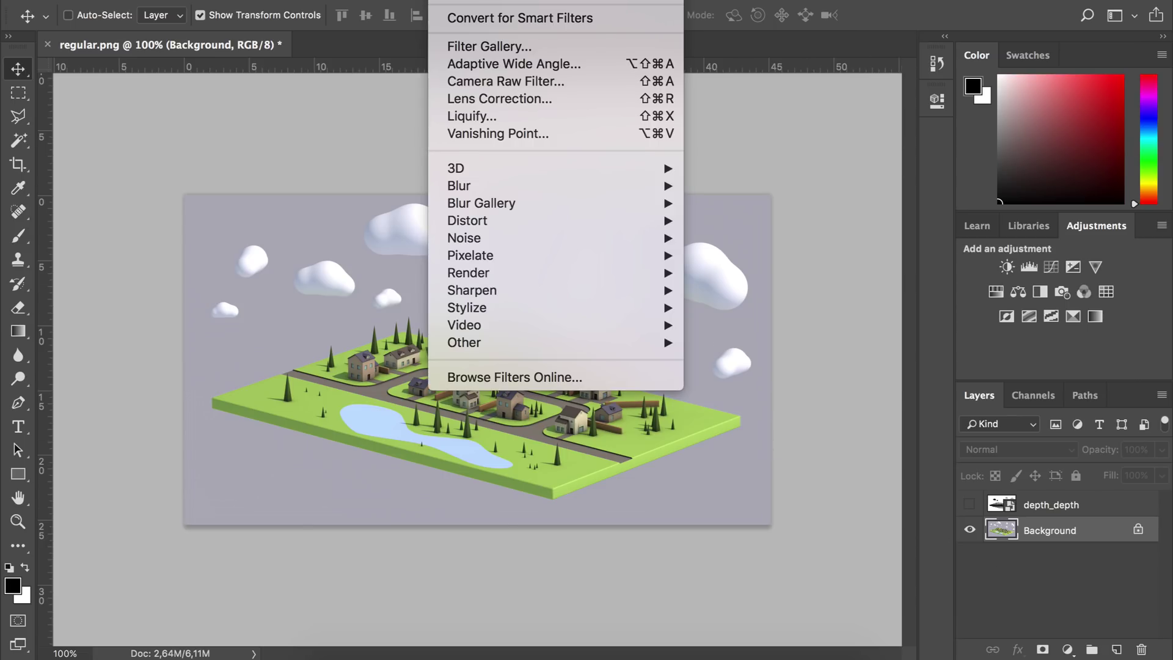
pyautogui.moveTo(488, 187)
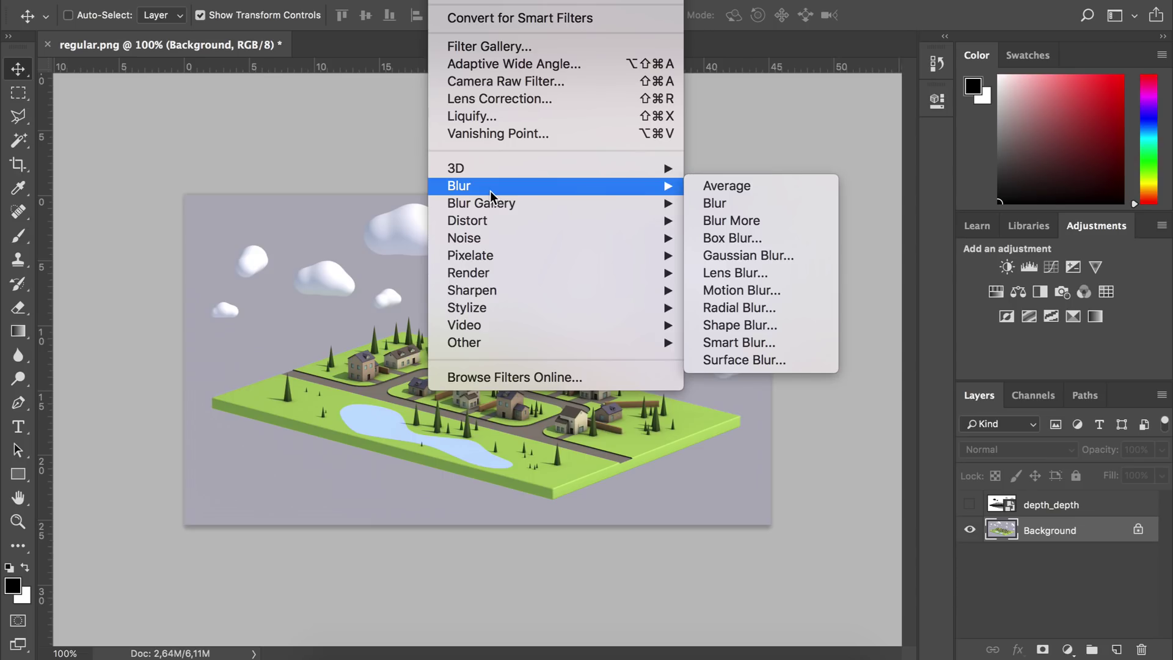
pyautogui.click(750, 273)
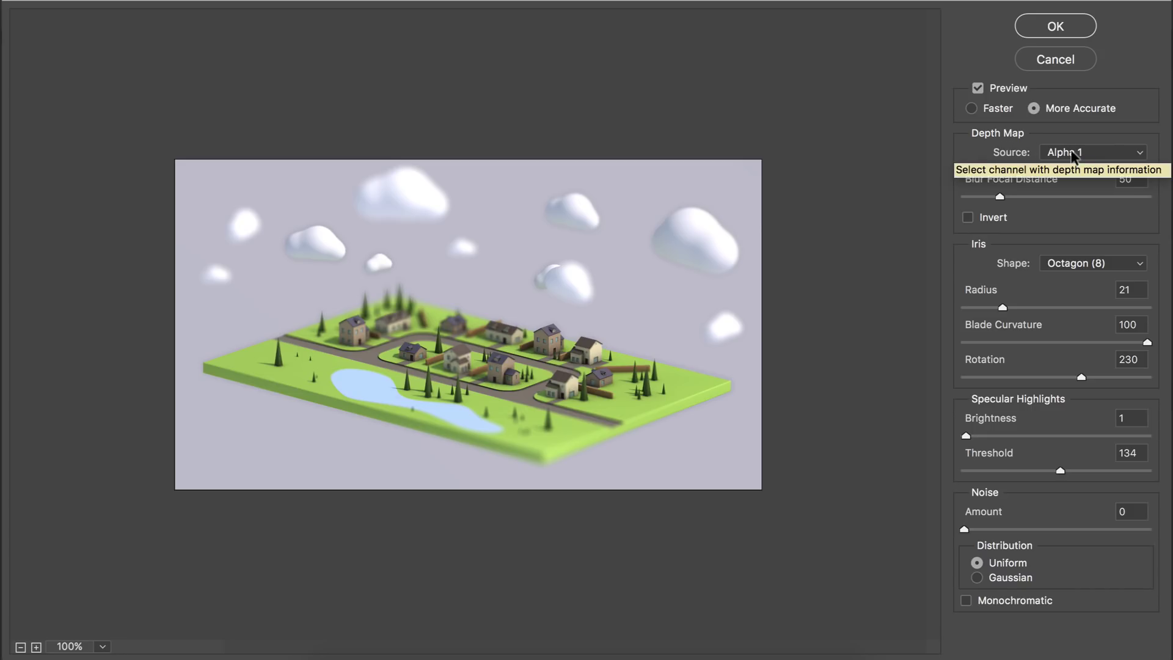
# - Preview at 200% and set the blur focal distance to 34
pyautogui.click(36, 646)
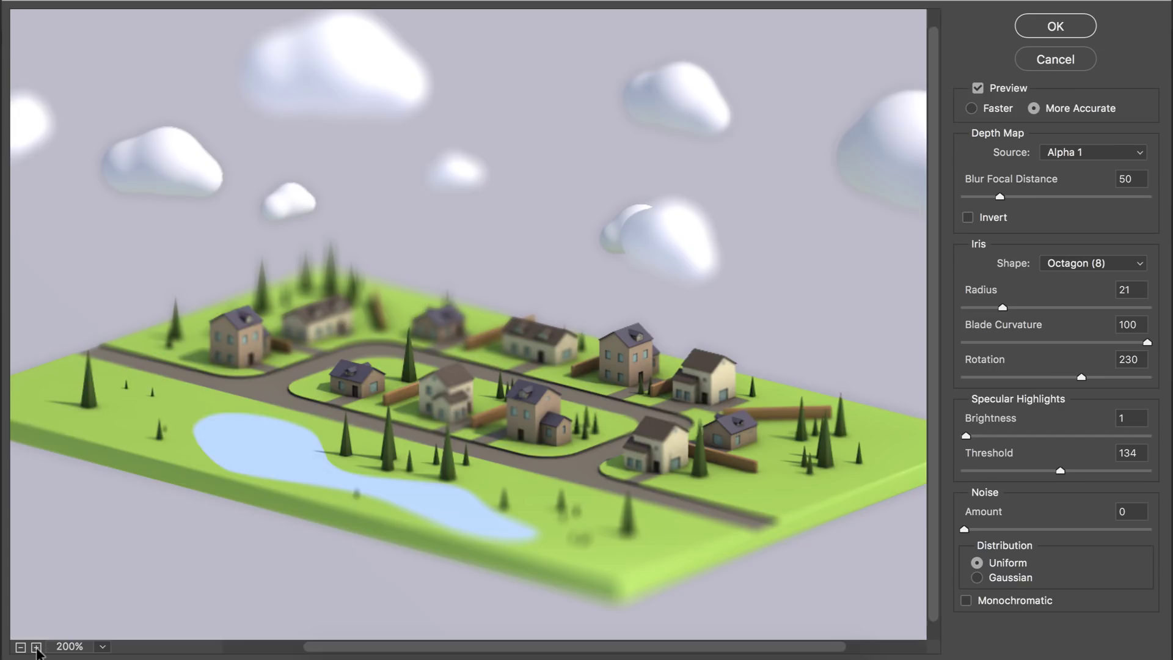
pyautogui.moveTo(1000, 196)
pyautogui.mouseDown()
pyautogui.moveTo(975, 197)
pyautogui.moveTo(1097, 196)
pyautogui.moveTo(981, 197)
pyautogui.mouseUp()
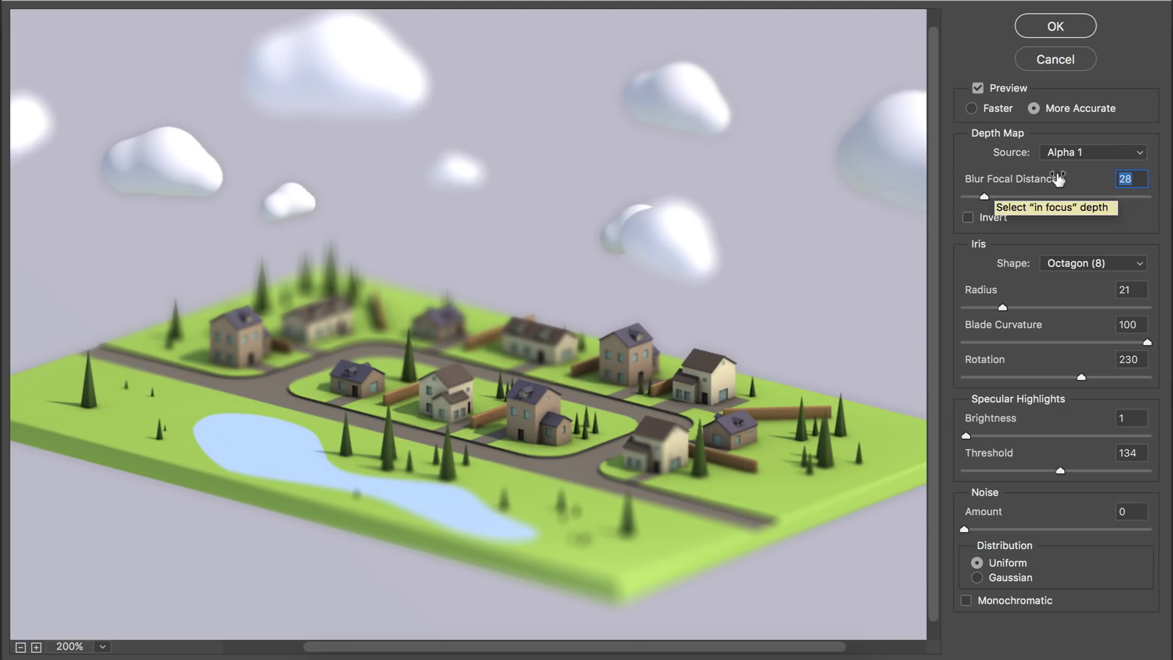
pyautogui.press('Up')
pyautogui.press('Up')
pyautogui.press('Up')
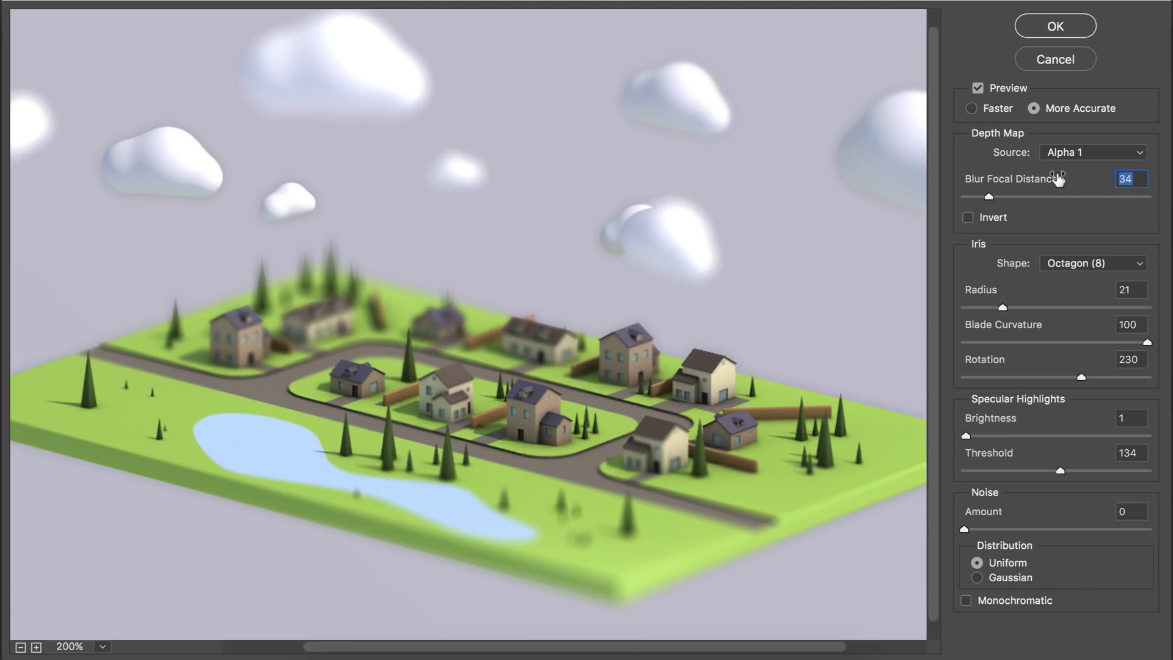
# - Try a triangle iris, then settle on Octagon (8) with blade curvature 95
pyautogui.click(1093, 263)
pyautogui.click(1060, 187)
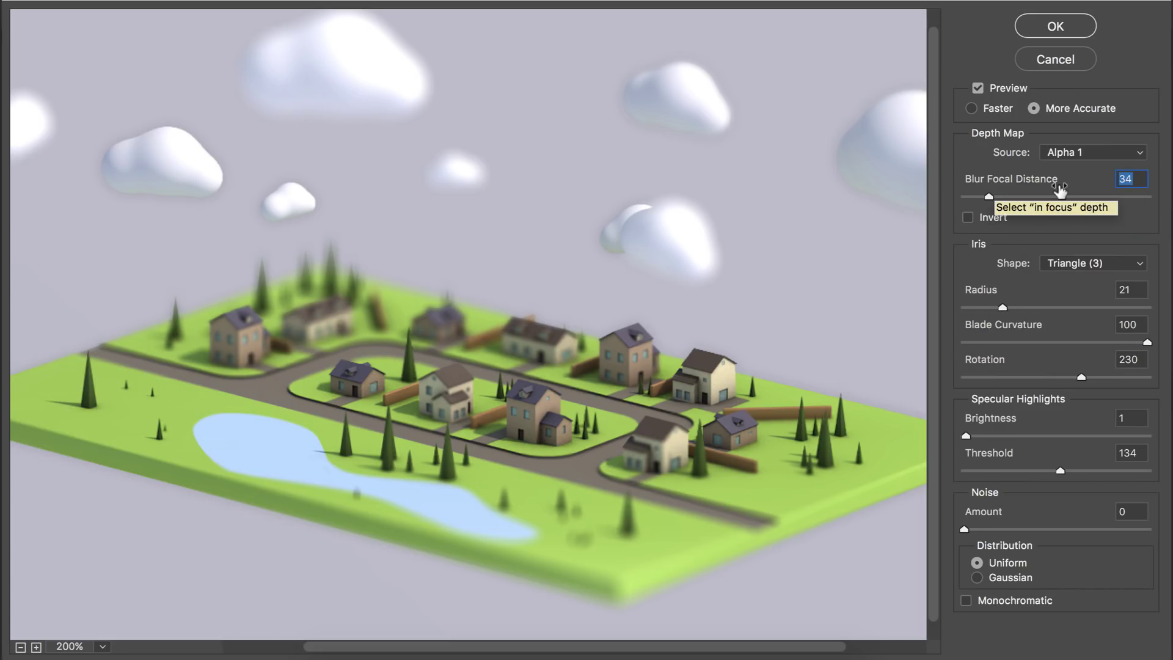
pyautogui.click(1093, 263)
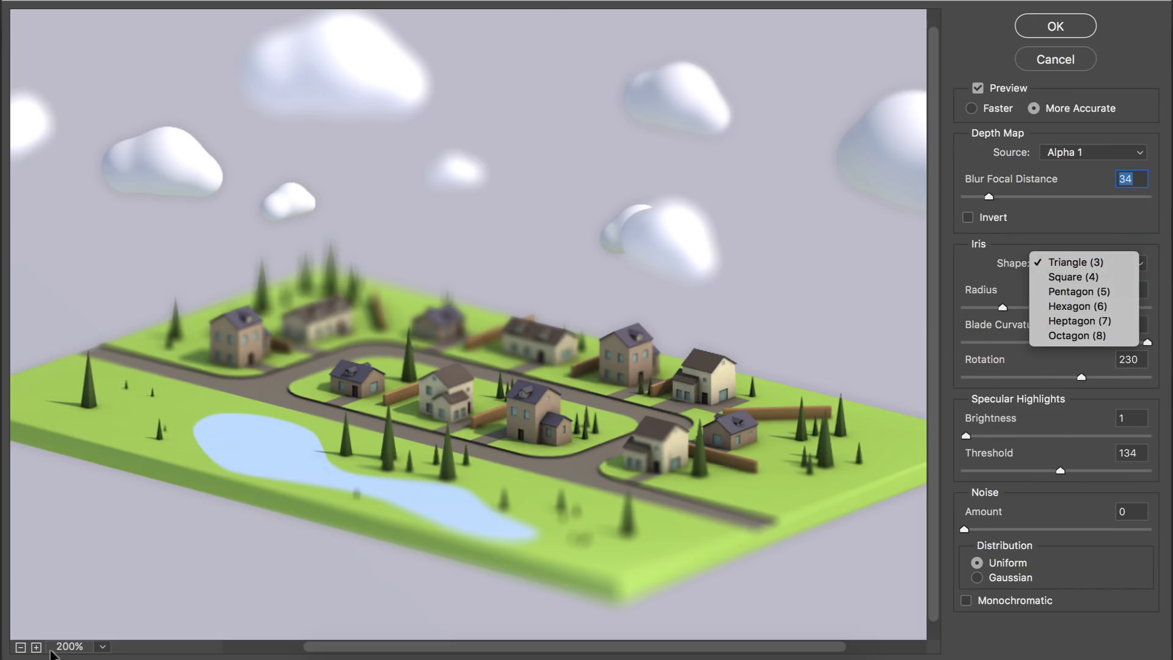
pyautogui.click(37, 647)
pyautogui.click(36, 646)
pyautogui.click(36, 646)
pyautogui.click(36, 647)
pyautogui.click(36, 647)
pyautogui.click(1093, 263)
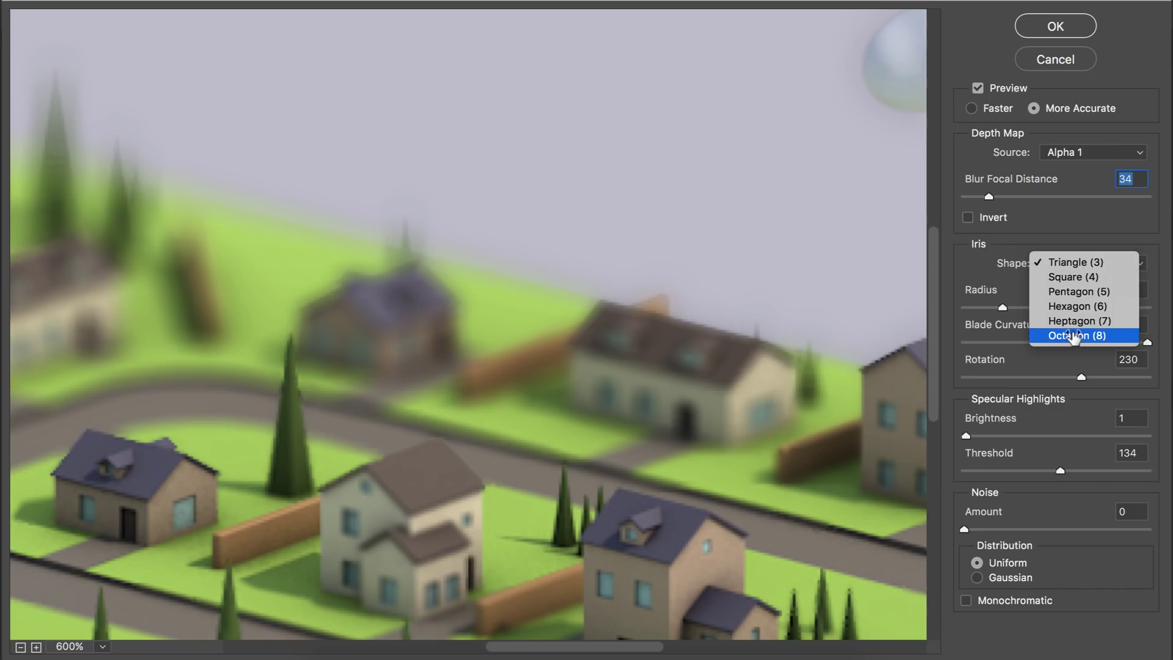
pyautogui.click(1073, 336)
pyautogui.moveTo(972, 342); pyautogui.dragTo(981, 345)
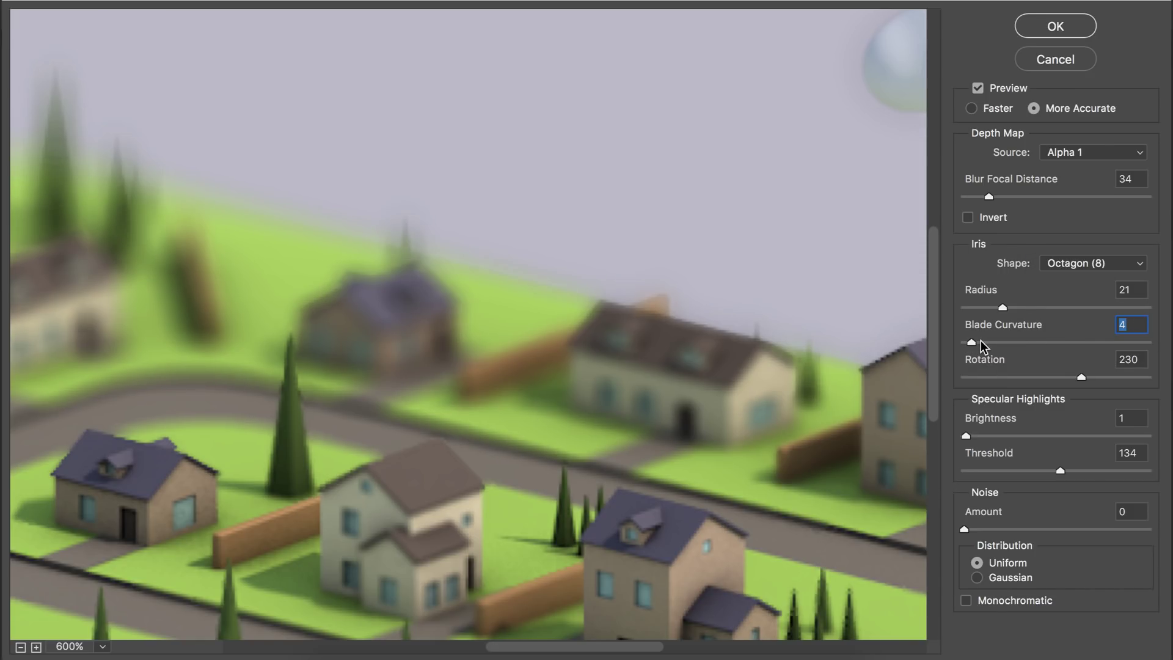
pyautogui.click(1139, 343)
# - Set focal distance 38 and iris radius 19, then apply the Lens Blur
pyautogui.click(20, 646)
pyautogui.click(20, 647)
pyautogui.click(20, 646)
pyautogui.click(21, 646)
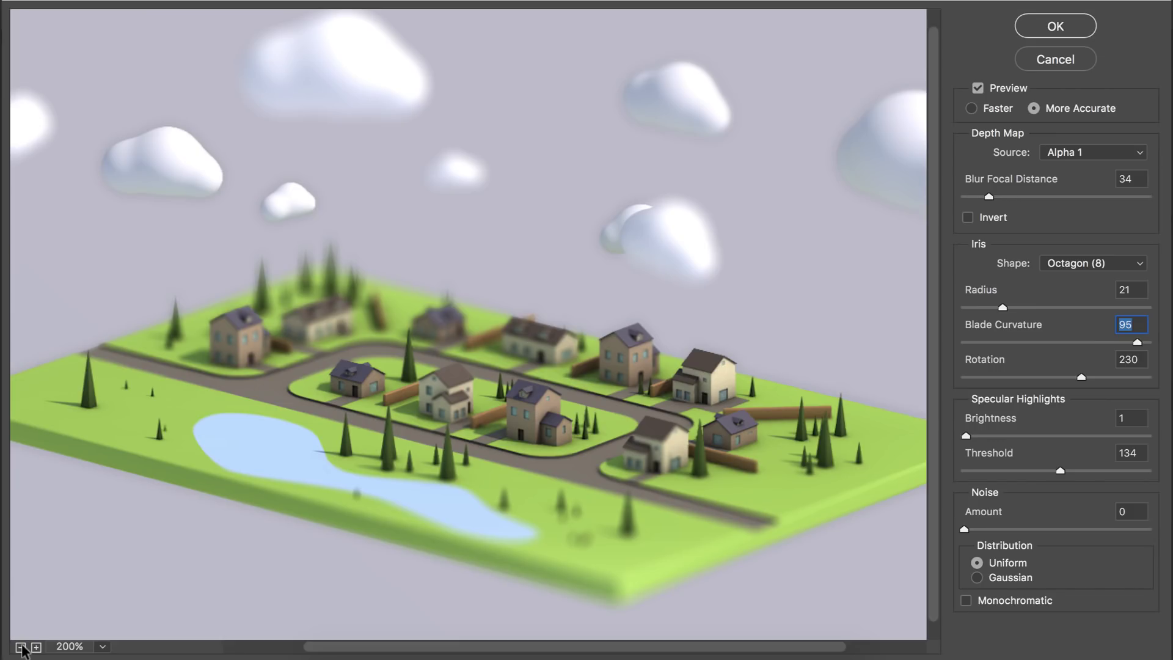
pyautogui.moveTo(1000, 307); pyautogui.dragTo(988, 311)
pyautogui.moveTo(988, 196); pyautogui.dragTo(991, 202)
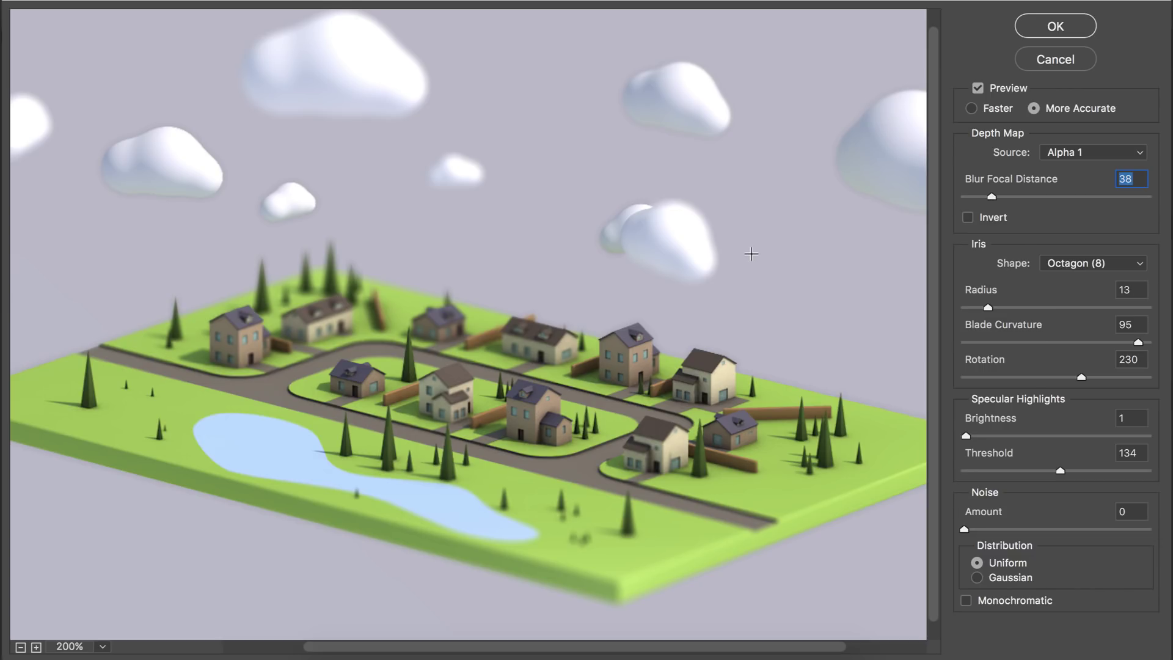
pyautogui.click(20, 647)
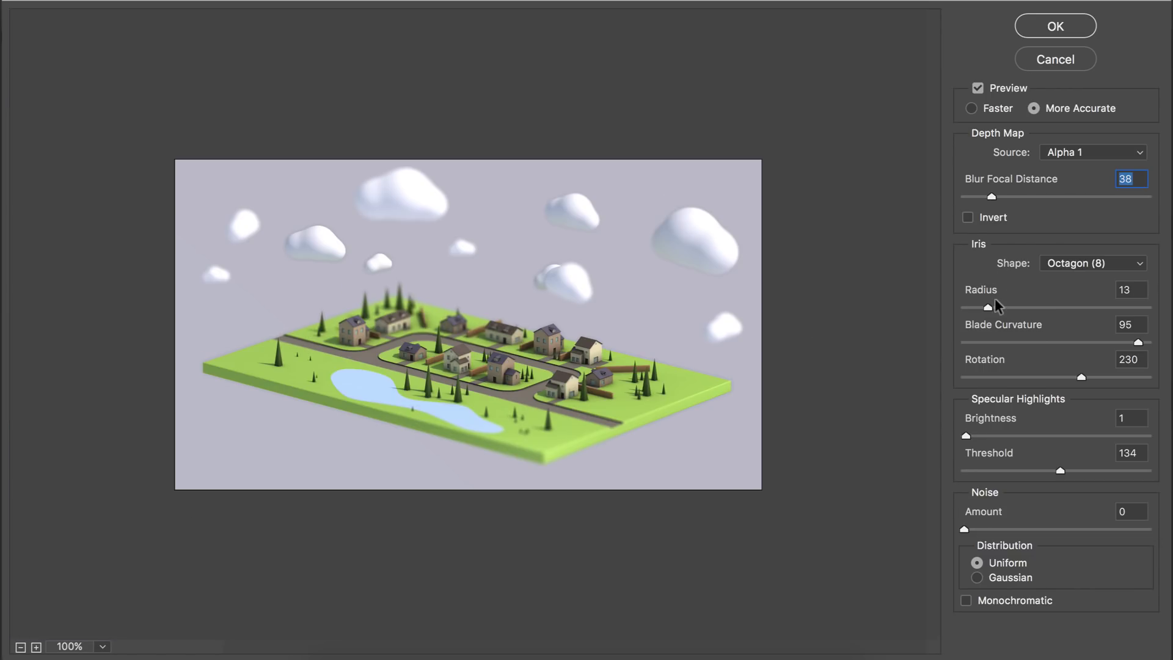
pyautogui.moveTo(988, 307); pyautogui.dragTo(999, 308)
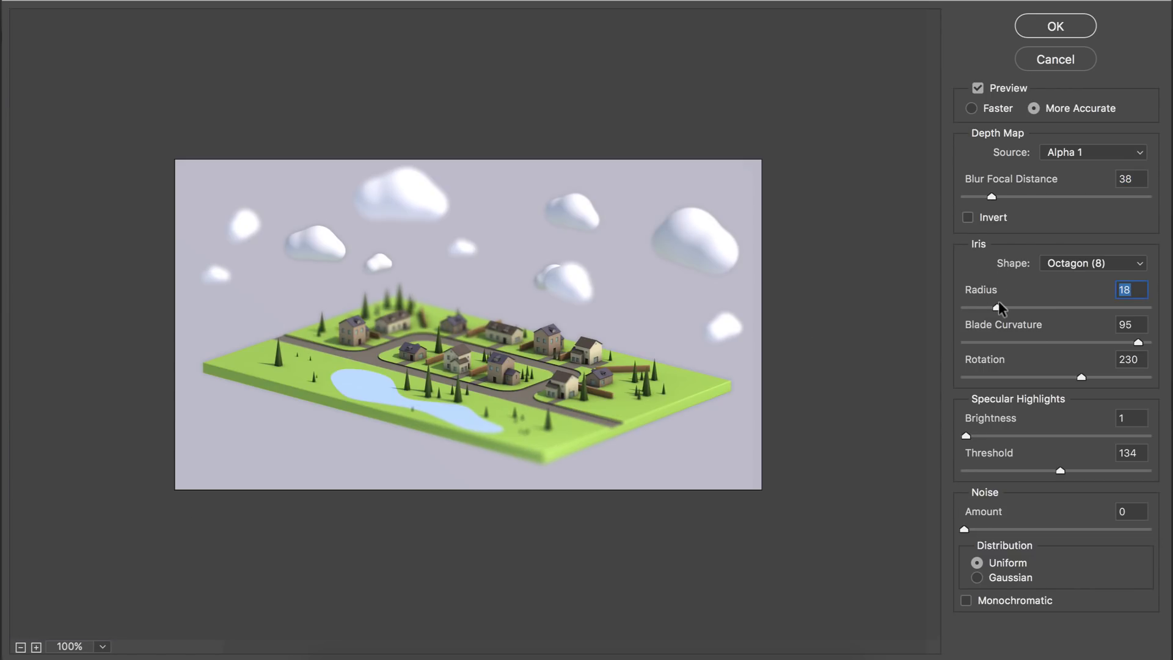
pyautogui.click(1062, 27)
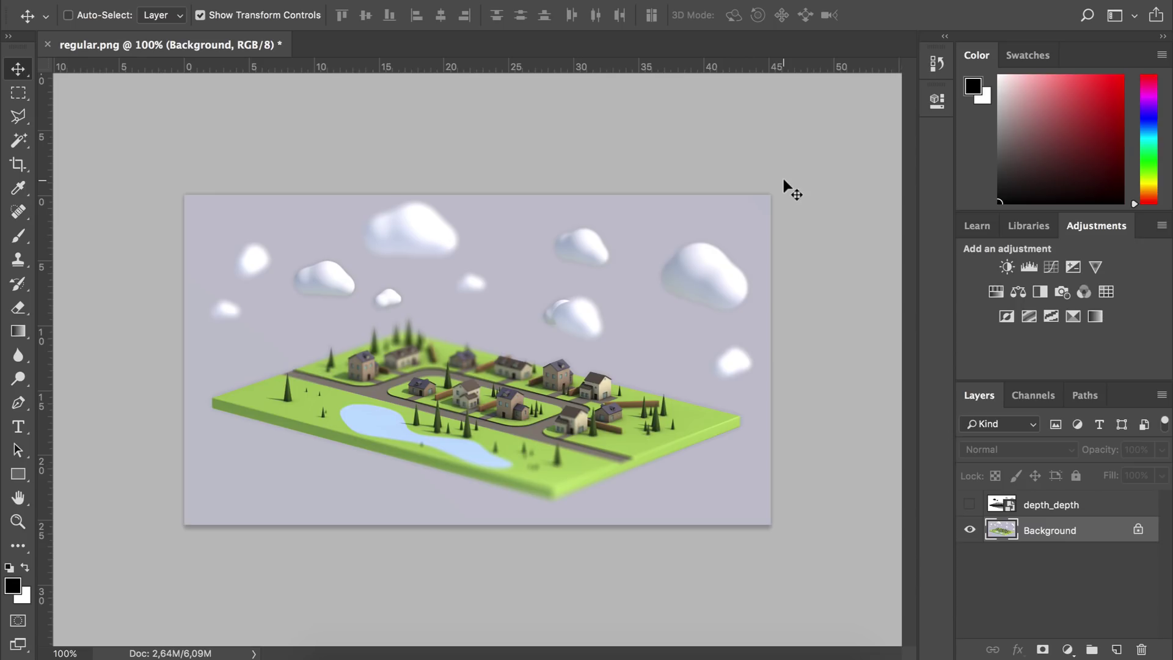
pyautogui.press('super+equal')
pyautogui.press('super+equal')
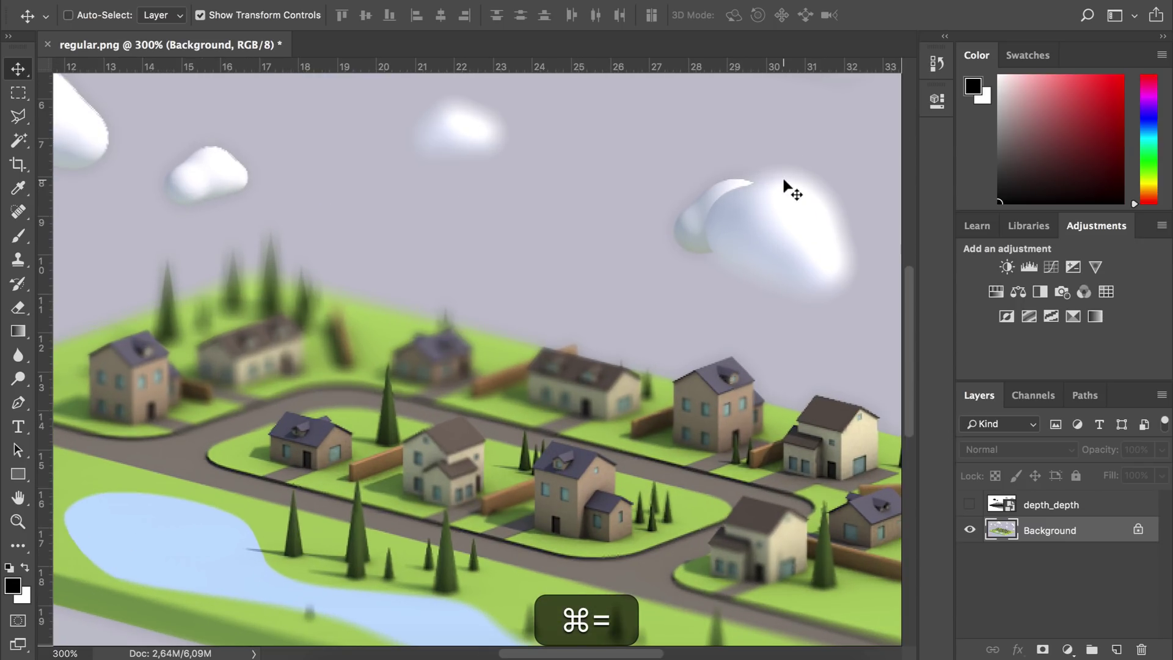
pyautogui.press('super+equal')
pyautogui.press('super+equal')
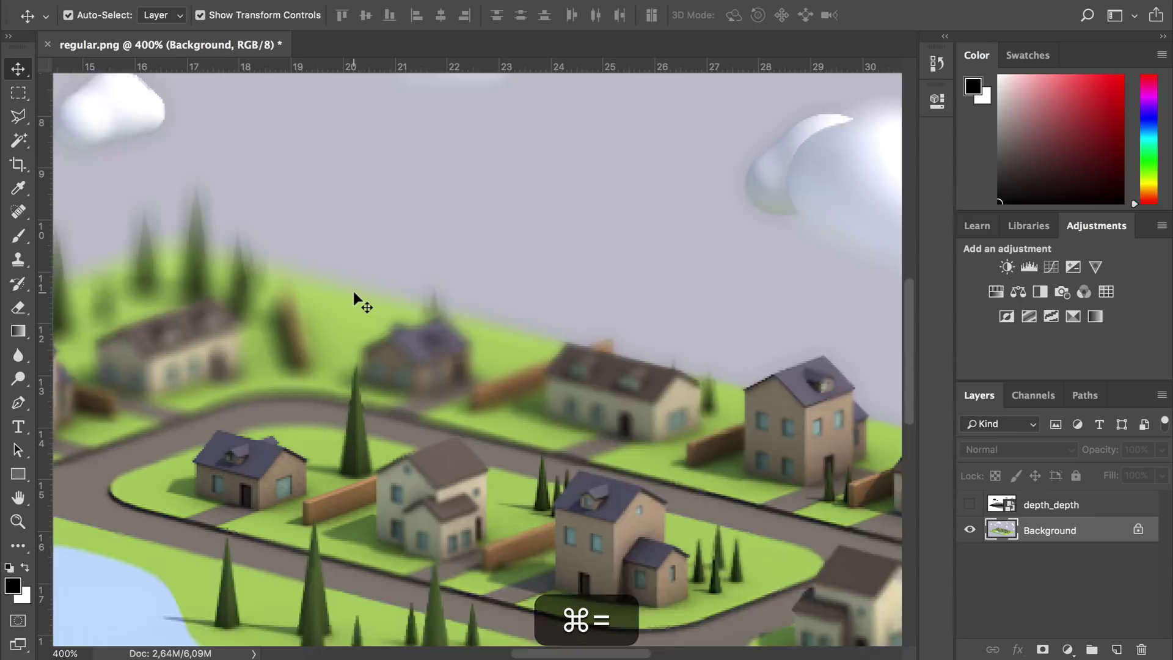
pyautogui.keyDown('super'); pyautogui.hscroll(-4, 366, 257); pyautogui.keyUp('super')
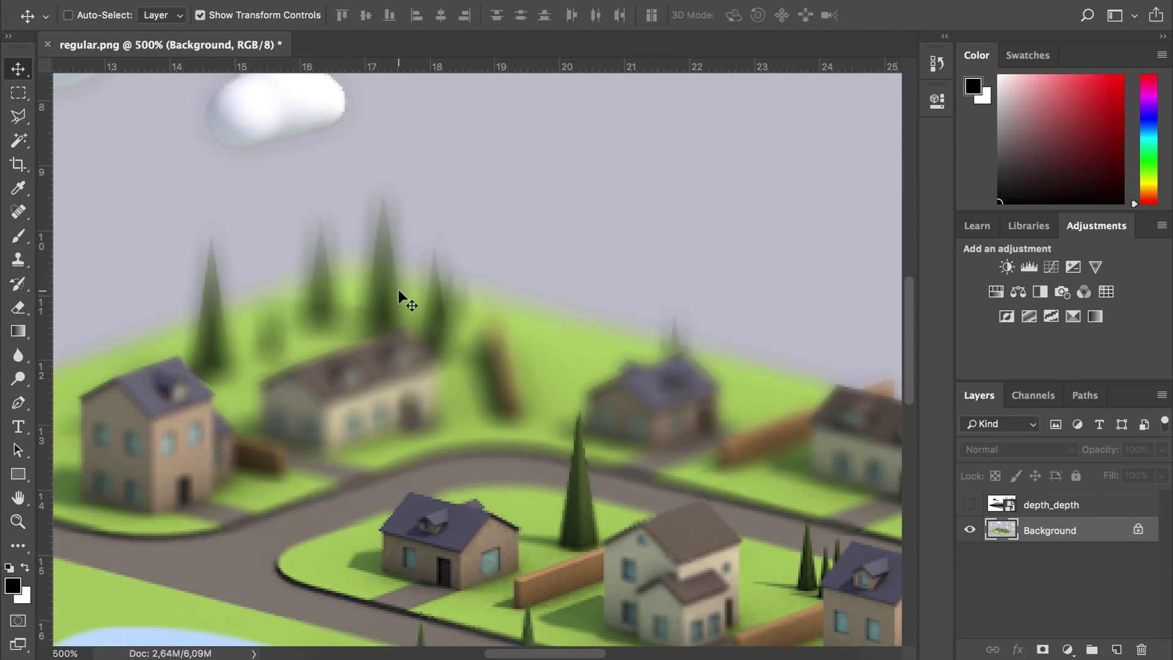
pyautogui.press('super+minus')
pyautogui.press('super+minus')
pyautogui.press('super+minus')
pyautogui.press('super+minus')
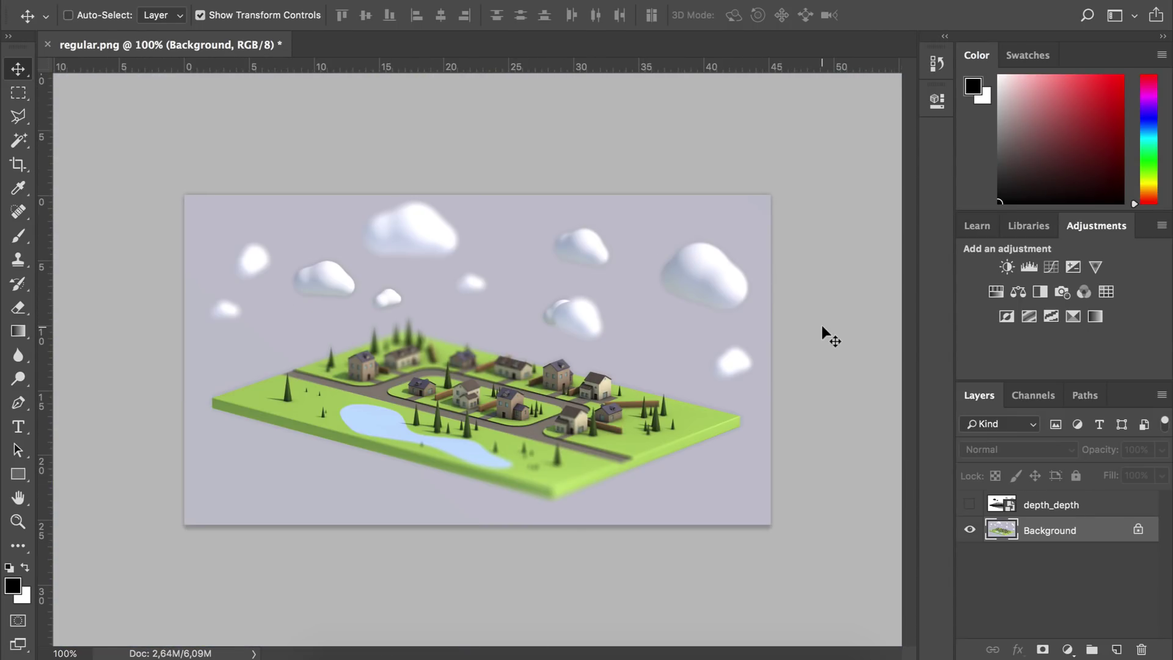
# - Place regular.png as a layer over the blurred render with a black-filled mask
pyautogui.click(1116, 649)
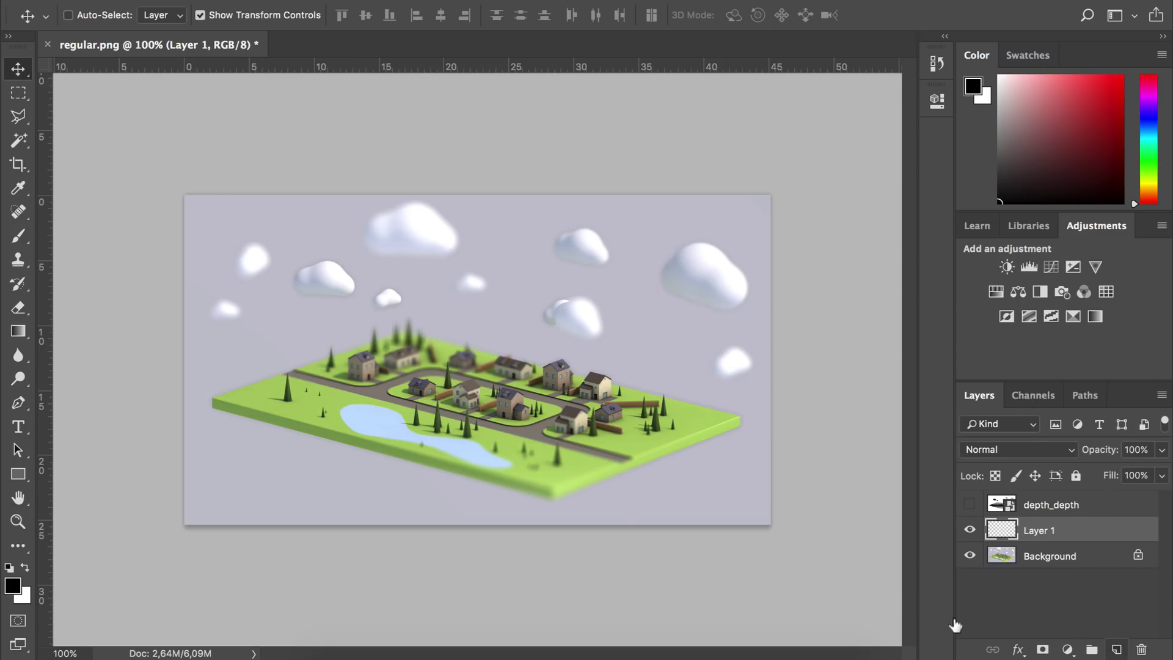
pyautogui.click(328, 656)
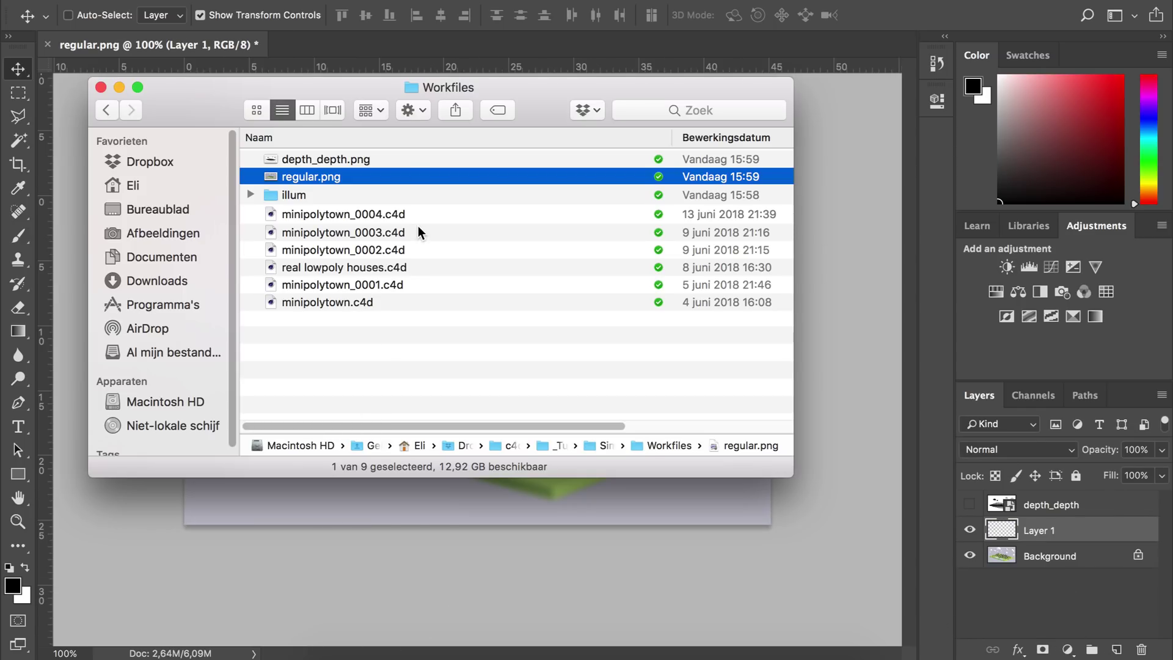
pyautogui.moveTo(320, 182); pyautogui.dragTo(841, 188)
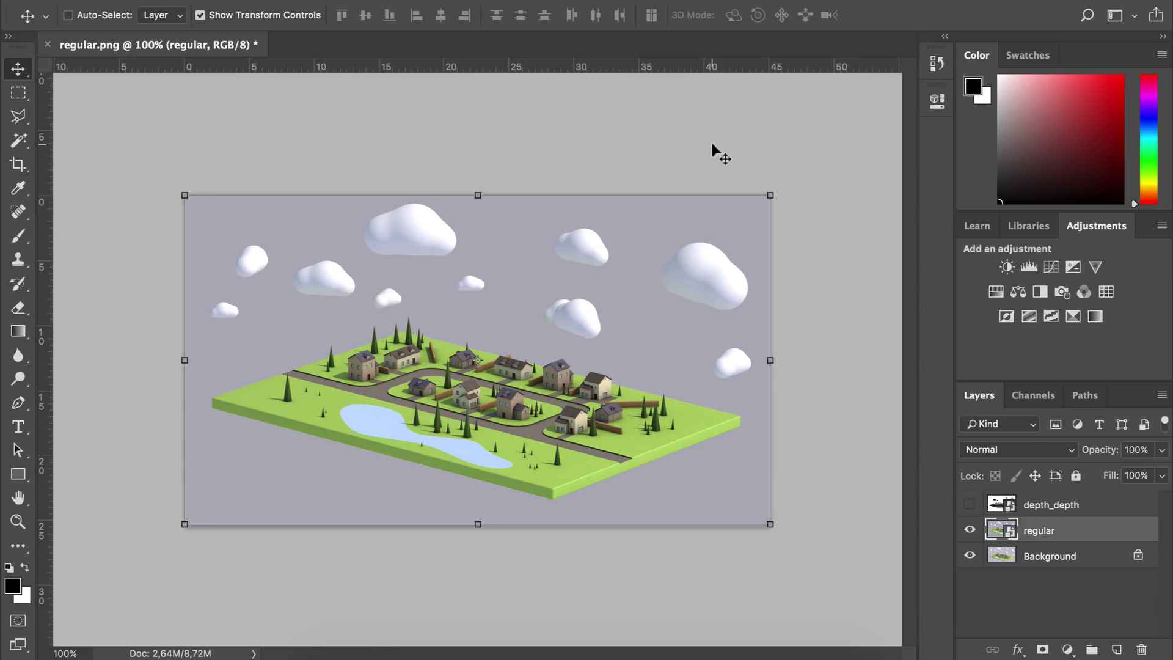
pyautogui.click(1041, 649)
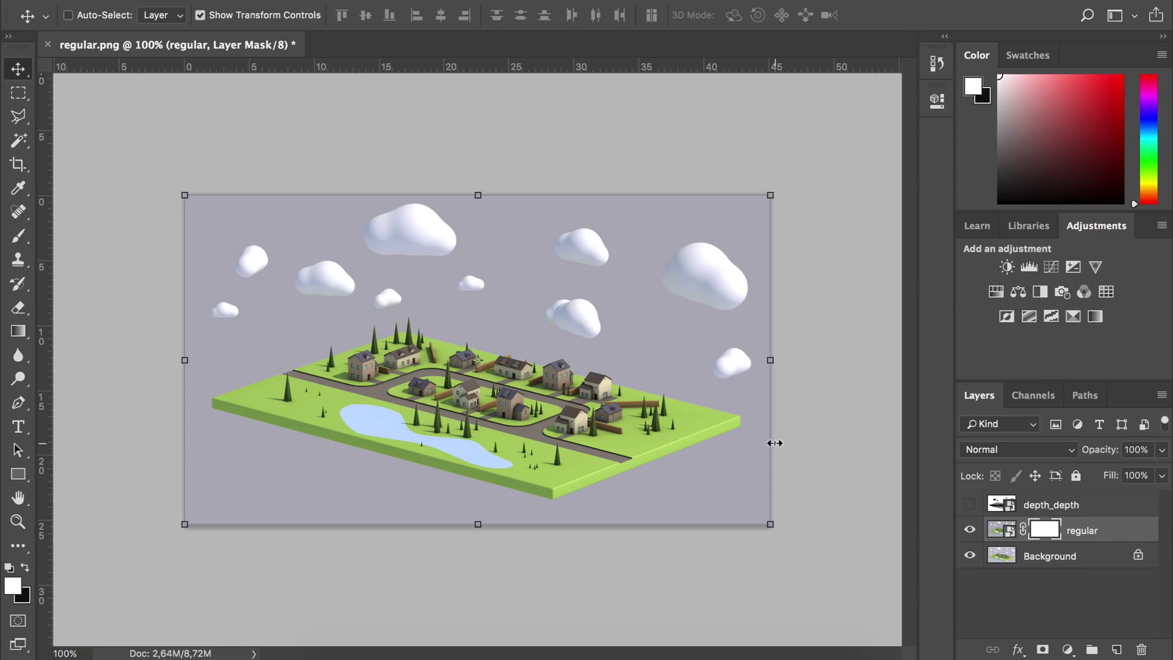
pyautogui.press('super+BackSpace')
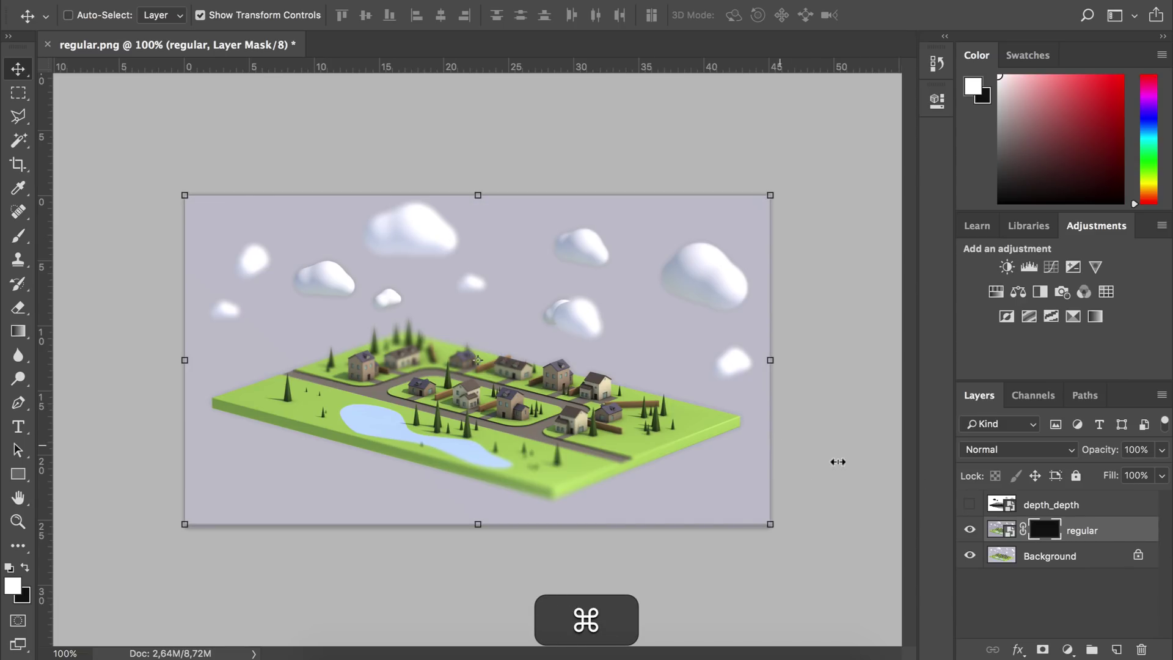
# - Brush white on the mask to re-sharpen the back-left houses and the cloud
pyautogui.press('super+0')
pyautogui.press('b')
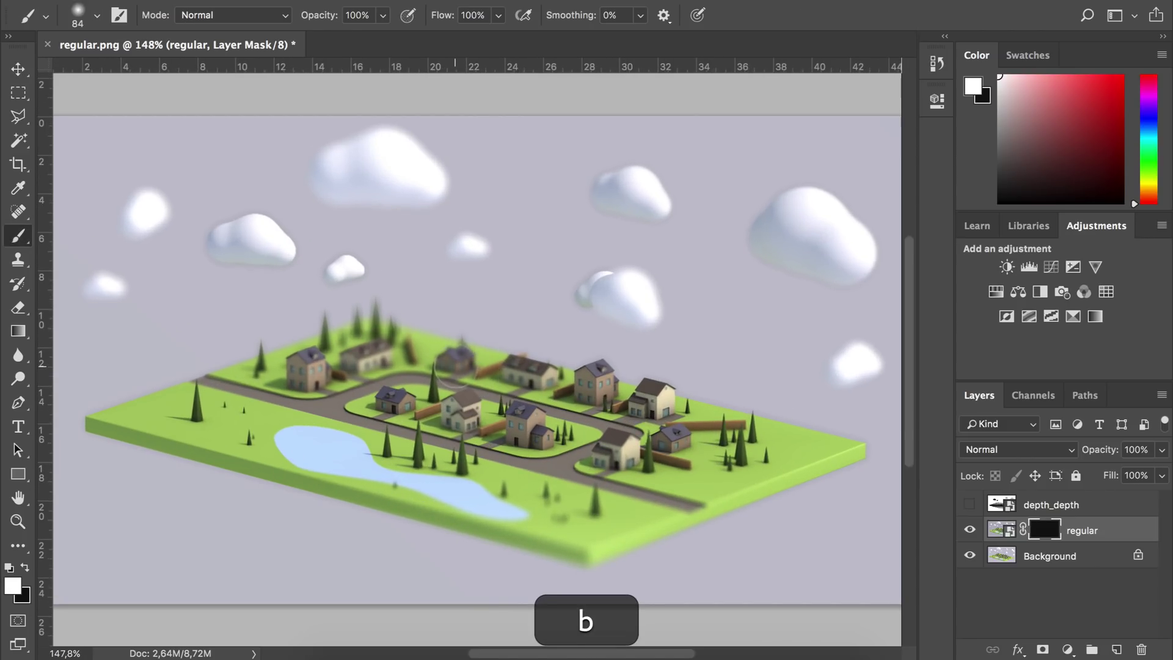
pyautogui.rightClick(320, 329)
pyautogui.press('Return')
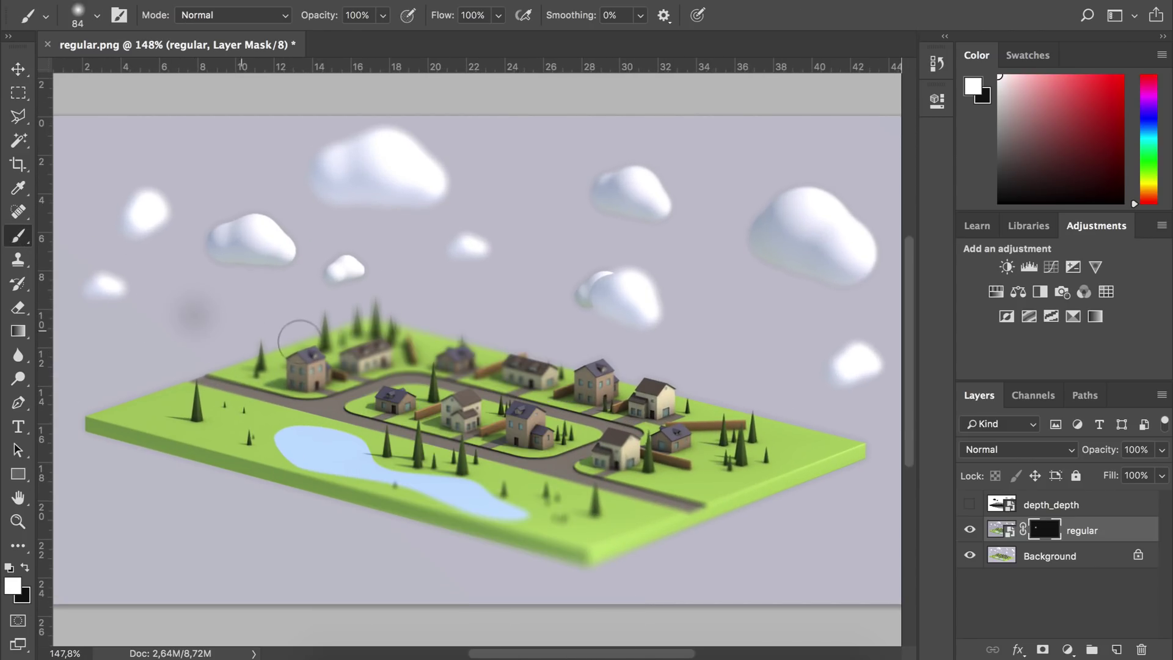
pyautogui.moveTo(437, 356)
pyautogui.mouseDown()
pyautogui.moveTo(520, 372)
pyautogui.moveTo(602, 467)
pyautogui.moveTo(443, 480)
pyautogui.moveTo(386, 388)
pyautogui.mouseUp()
pyautogui.moveTo(452, 366); pyautogui.dragTo(458, 345)
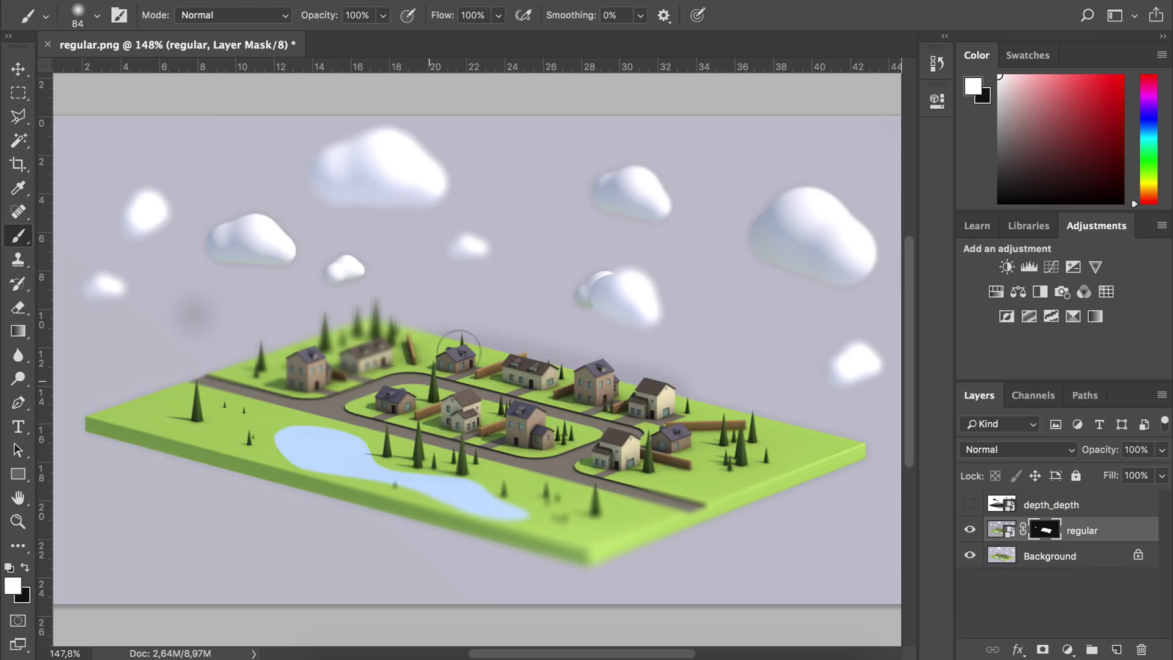
pyautogui.moveTo(595, 287); pyautogui.dragTo(657, 305)
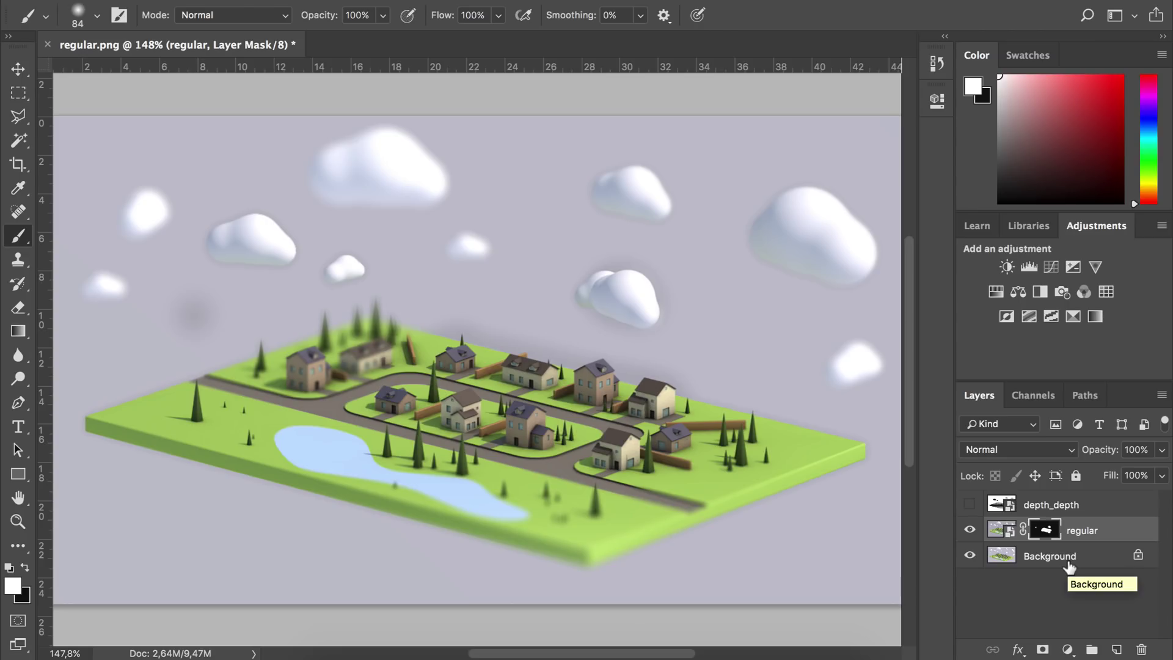
# - Delete the regular layer and duplicate Background into Background copy
pyautogui.click(1080, 530)
pyautogui.press('BackSpace')
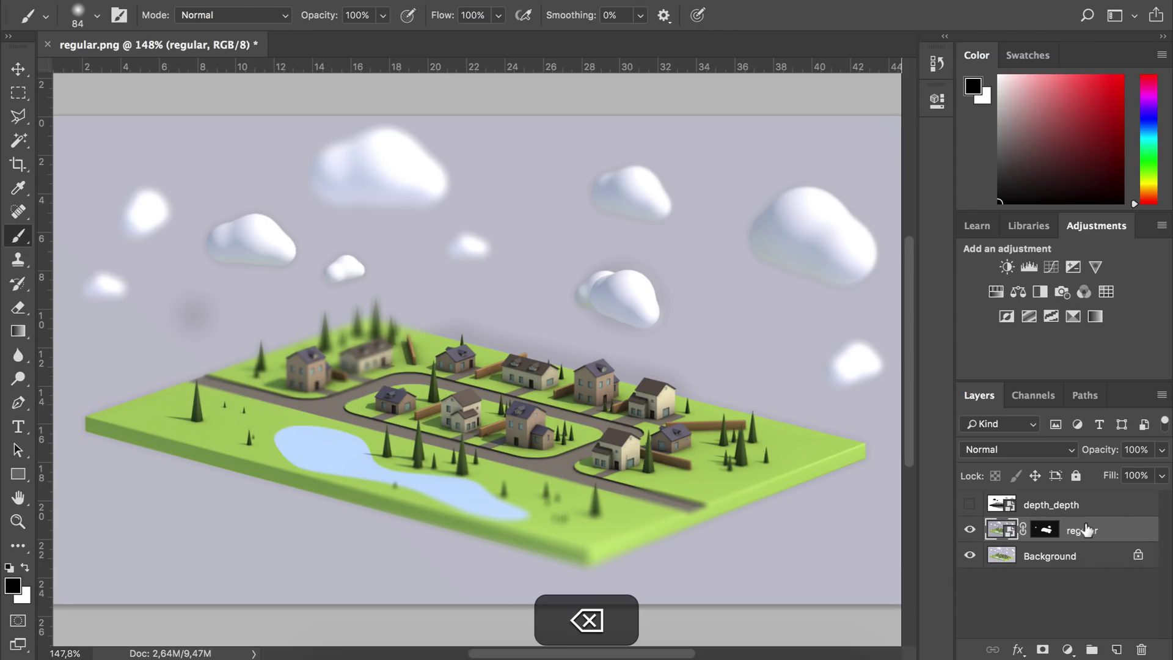
pyautogui.press('super+j')
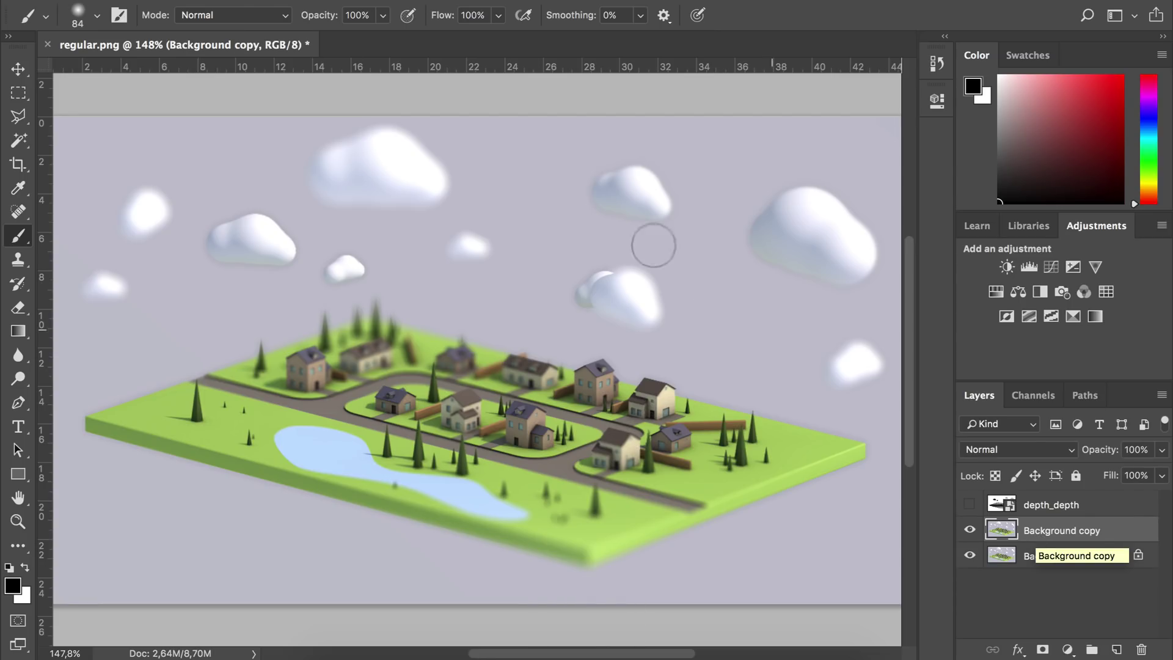
# - Apply a Gaussian Blur of radius 1,0 to Background copy
pyautogui.click(437, 0)
pyautogui.moveTo(497, 185)
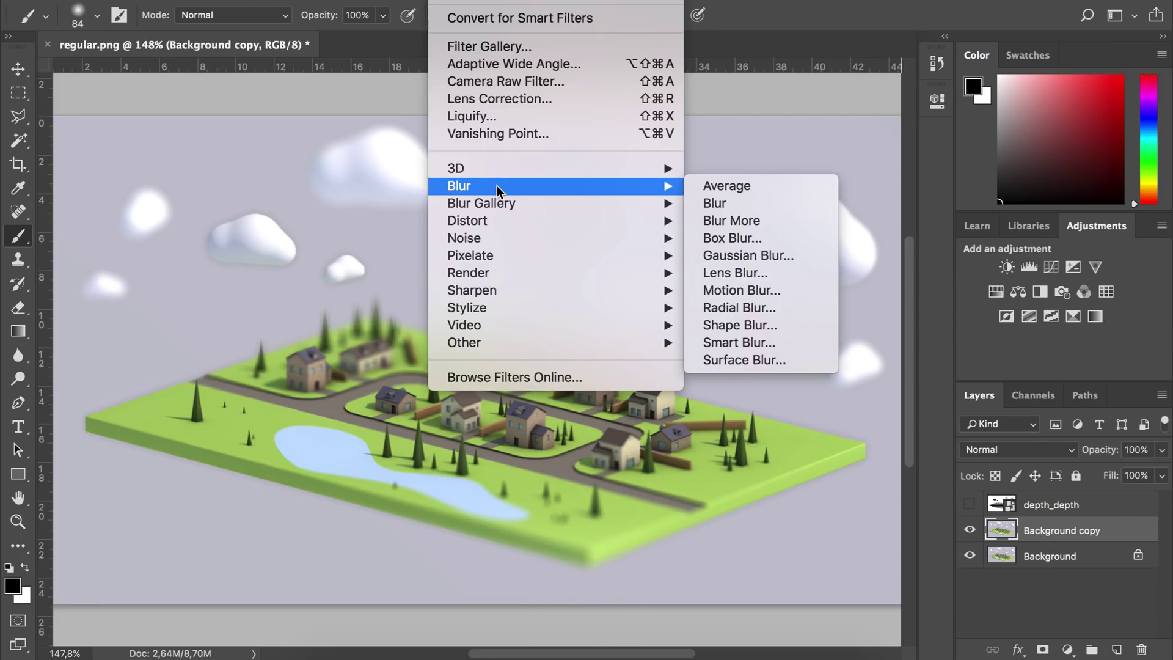
pyautogui.click(790, 258)
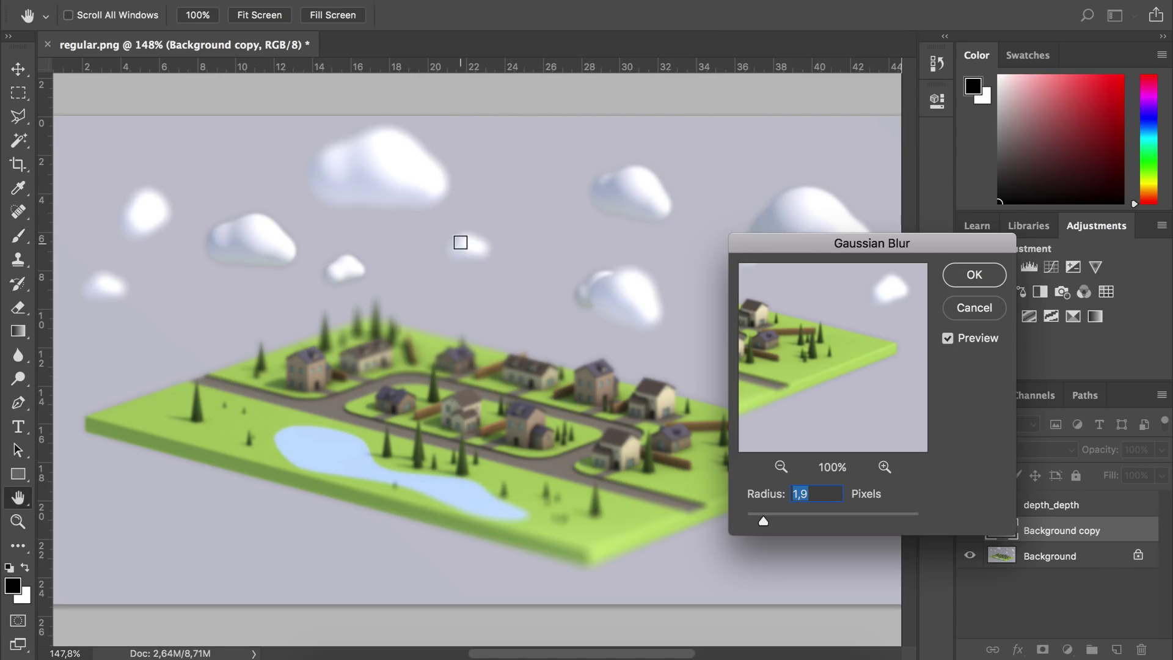
pyautogui.press('super+equal')
pyautogui.press('super+equal')
pyautogui.press('super+equal')
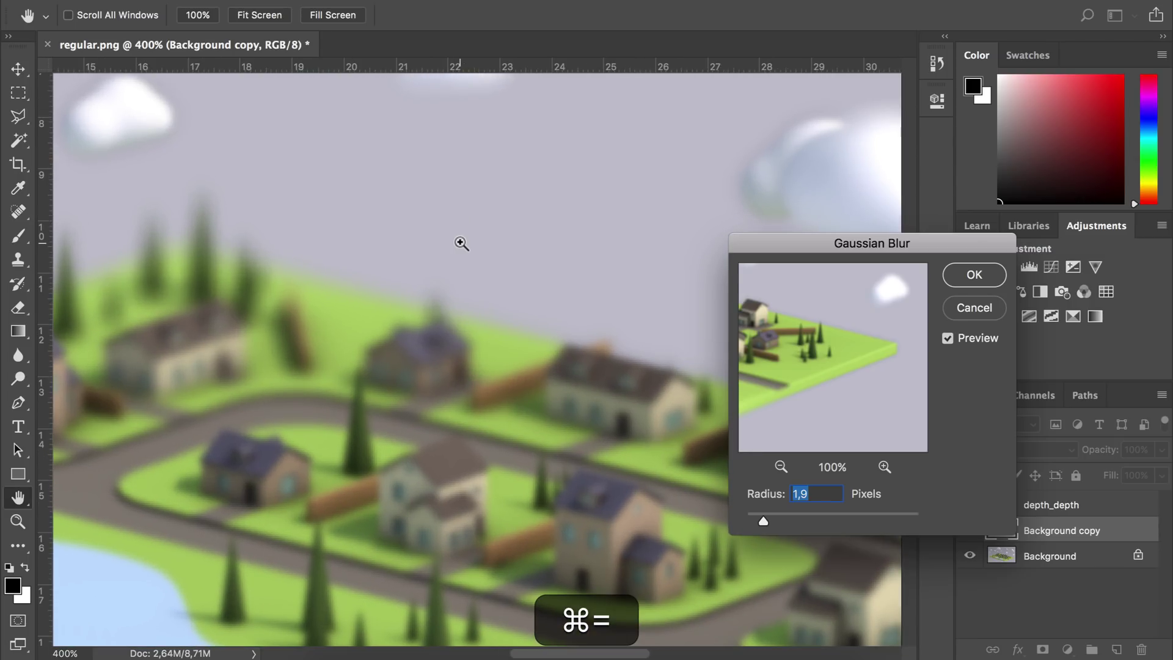
pyautogui.press('super+equal')
pyautogui.moveTo(763, 521); pyautogui.dragTo(756, 518)
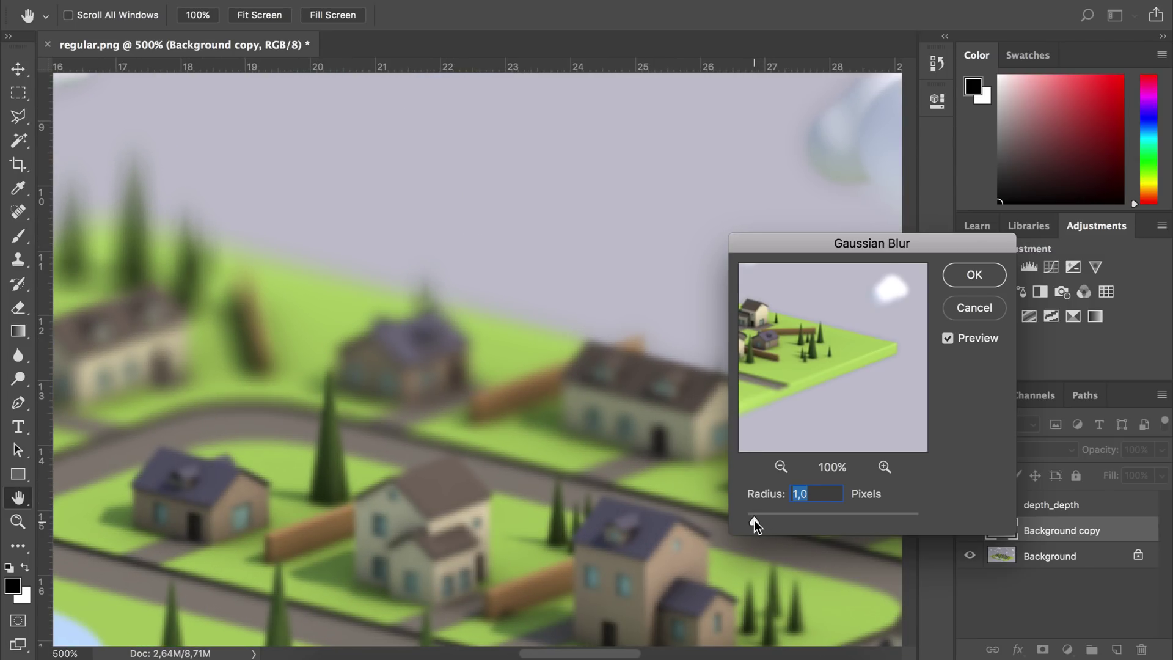
pyautogui.moveTo(754, 519); pyautogui.dragTo(754, 519)
pyautogui.click(973, 274)
pyautogui.press('b')
pyautogui.press('super+minus')
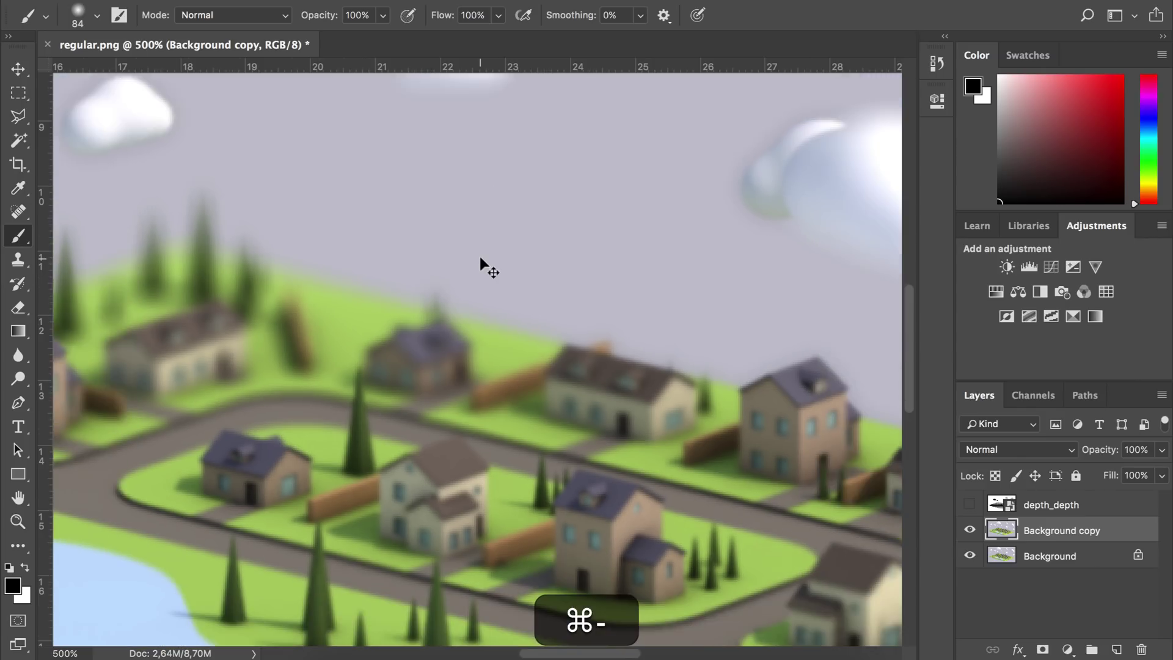
pyautogui.press('super+minus')
pyautogui.press('super+minus')
# - Give Background copy a black-inverted mask and brush white over the bleeding edges
pyautogui.click(1042, 649)
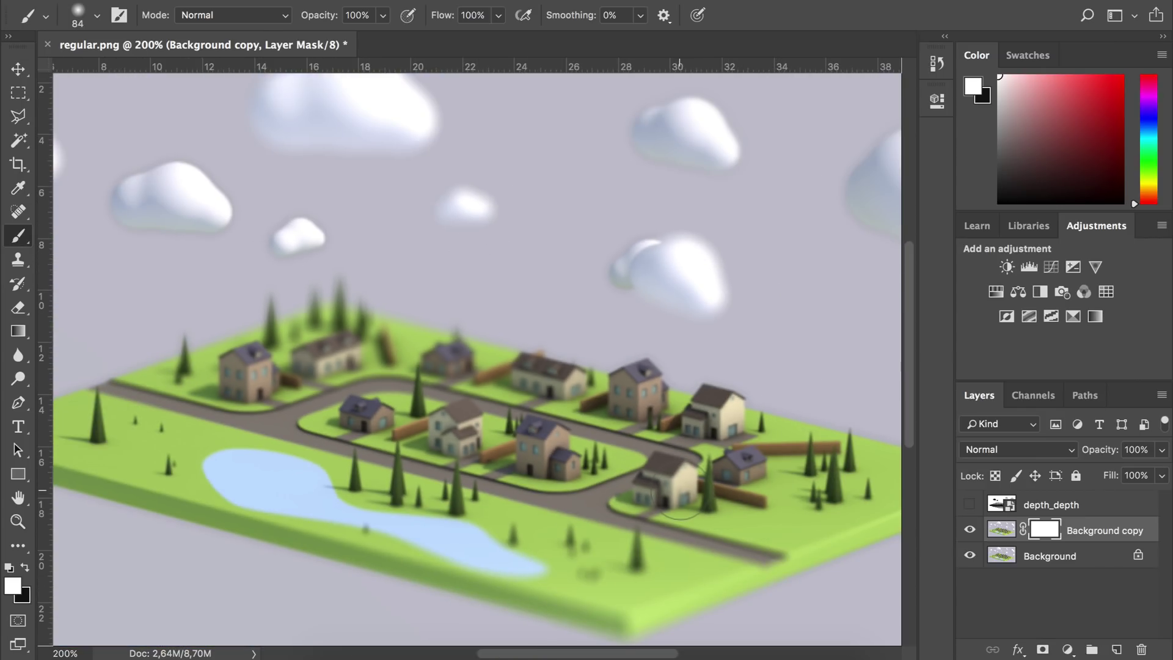
pyautogui.press('super+i')
pyautogui.moveTo(667, 306); pyautogui.dragTo(722, 390)
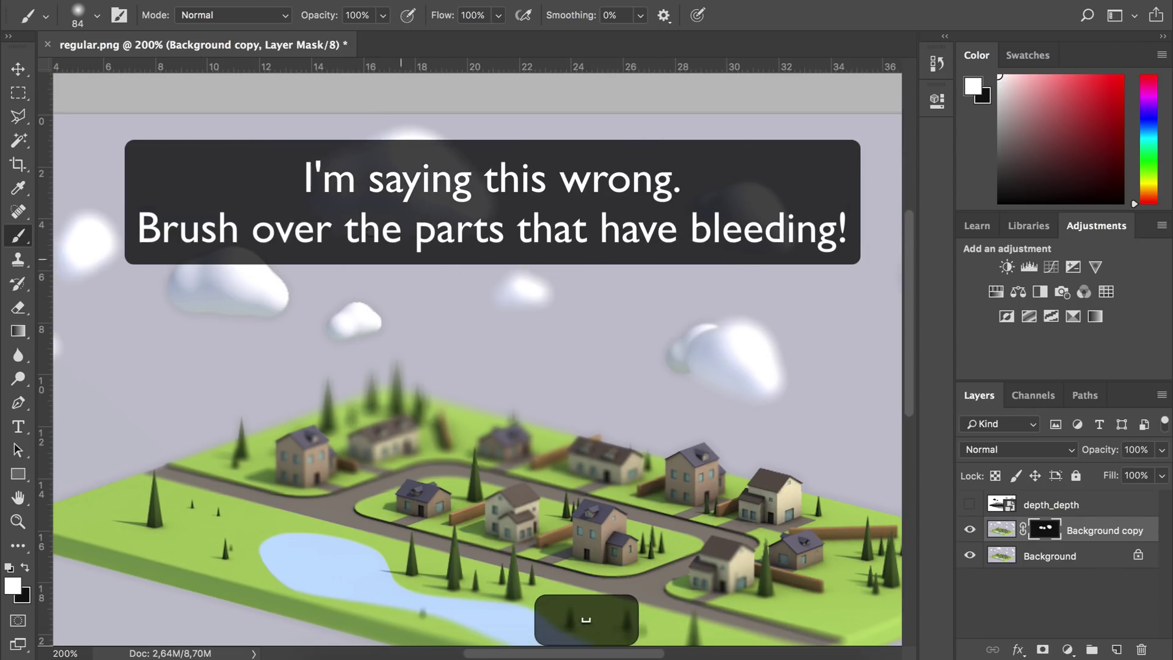
pyautogui.moveTo(263, 297)
pyautogui.mouseDown()
pyautogui.moveTo(202, 273)
pyautogui.moveTo(503, 298)
pyautogui.moveTo(686, 361)
pyautogui.moveTo(560, 348)
pyautogui.mouseUp()
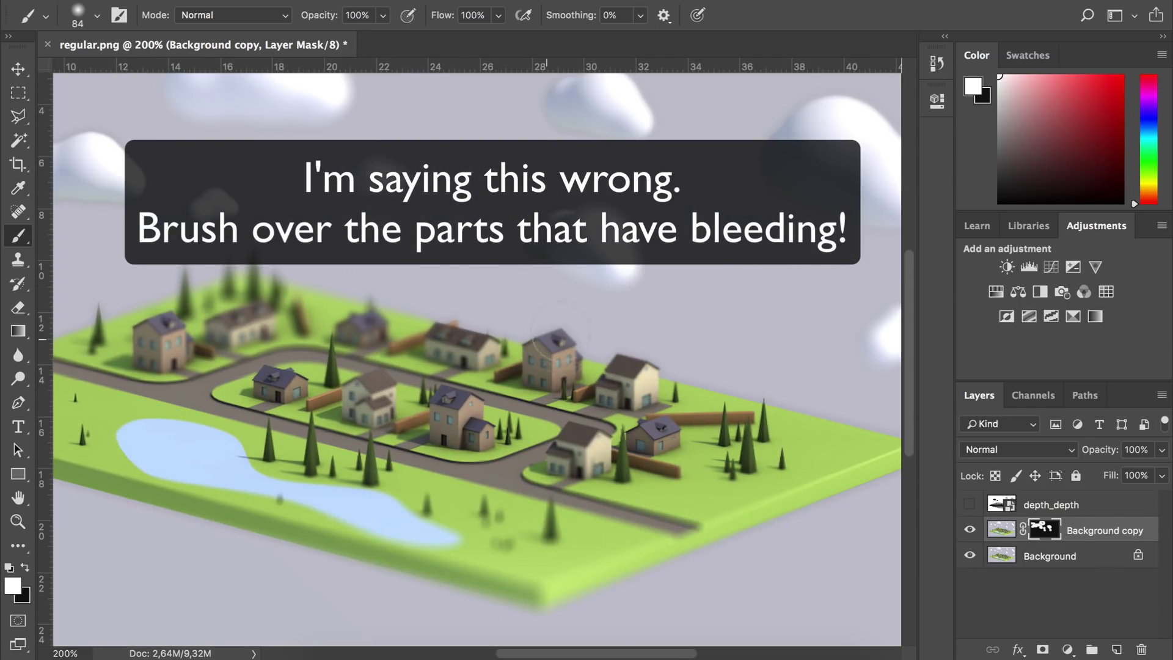
pyautogui.press('super+minus')
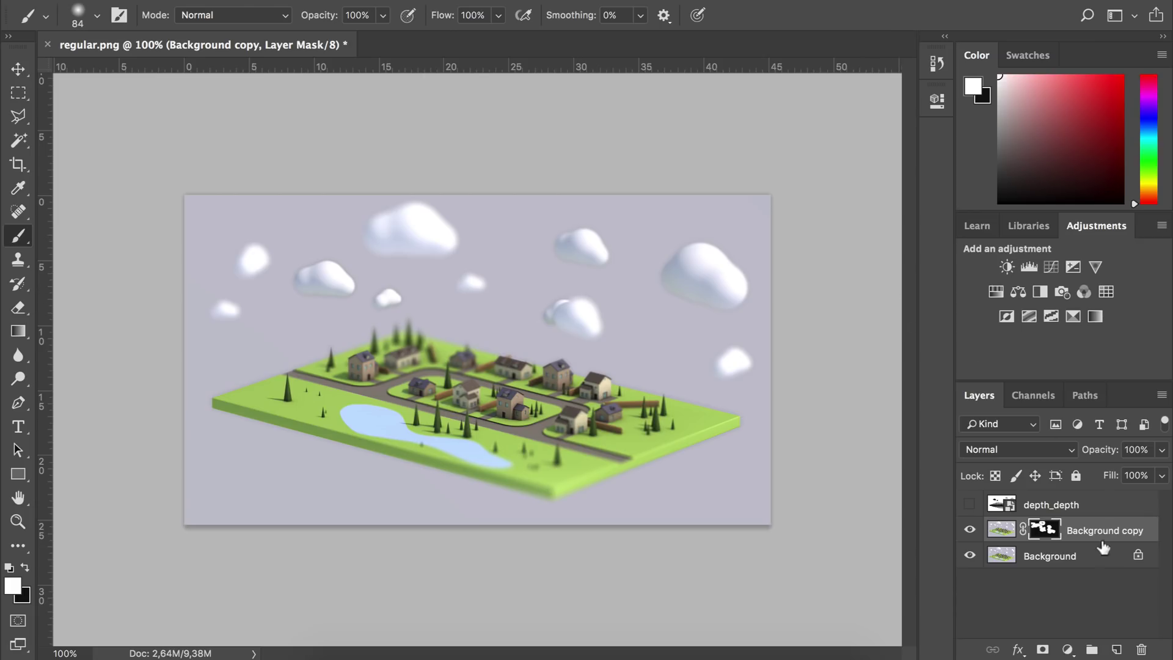
# - Select the Background layer beneath the masked Background copy
pyautogui.click(1050, 555)
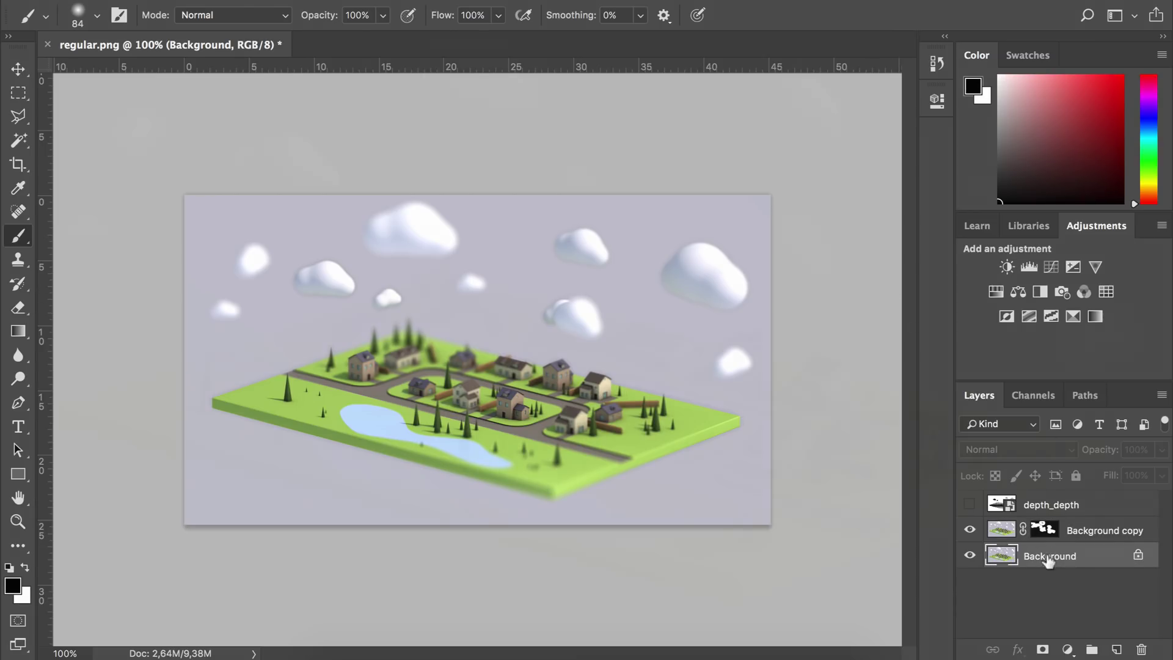